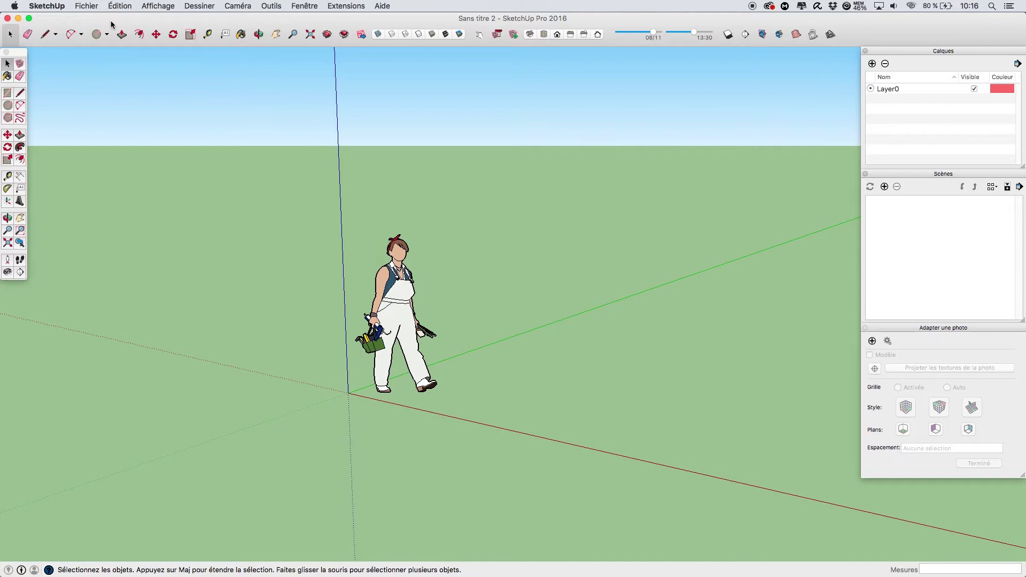
Step: Import the image boutique-vide.jpg as a new matched photo
left_click(80, 6)
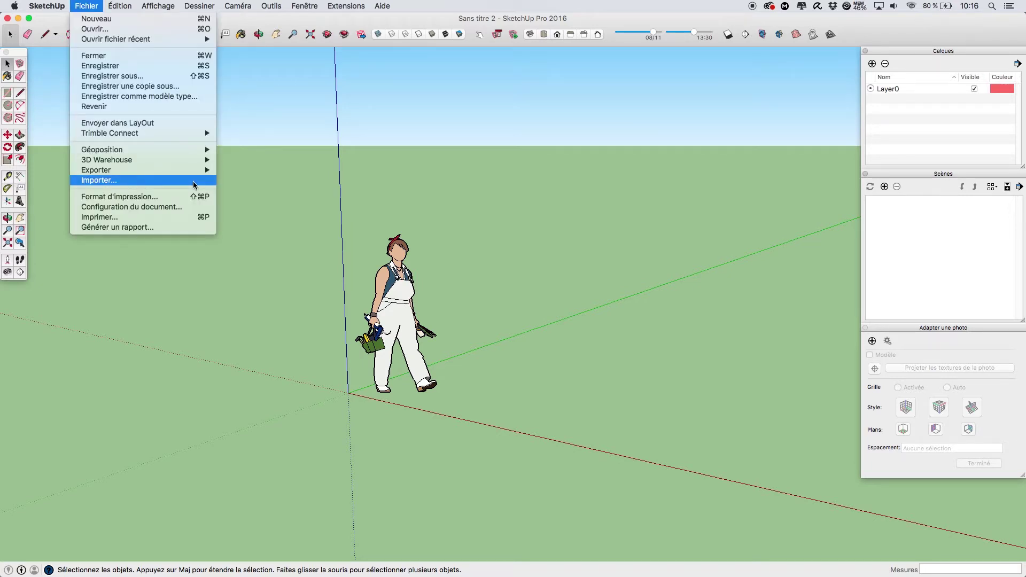
left_click(194, 181)
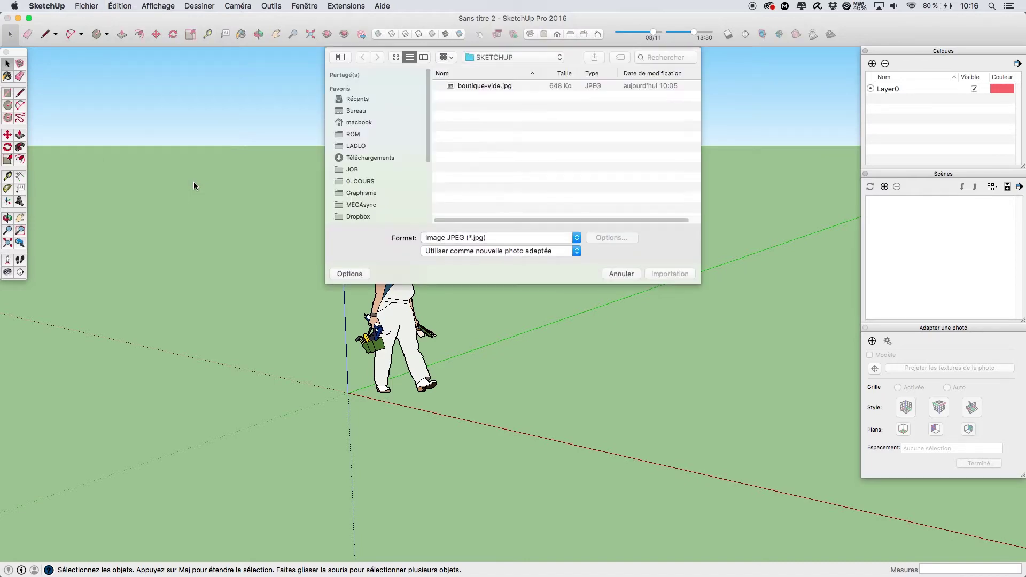
left_click(562, 254)
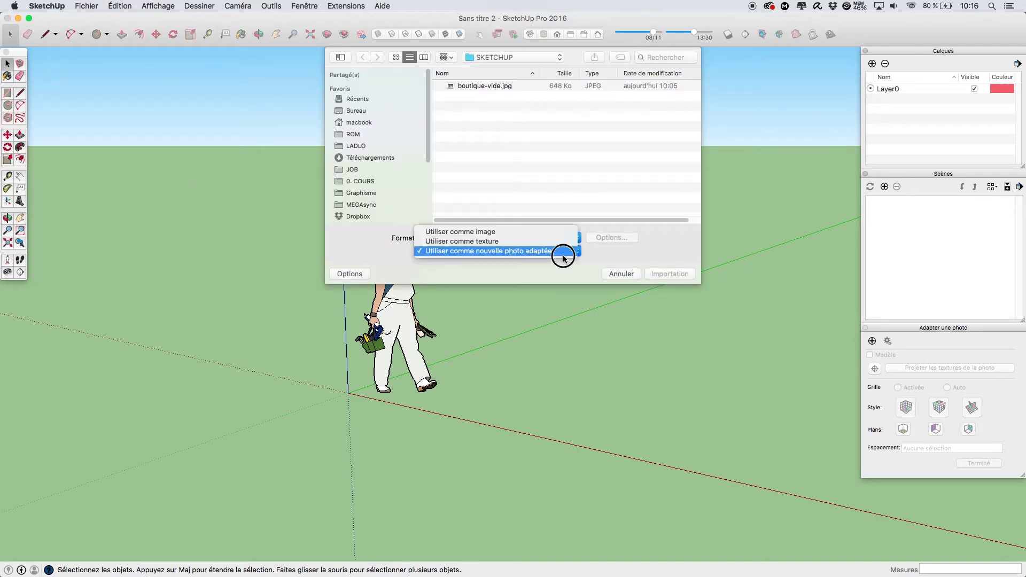
left_click(523, 251)
left_click(479, 88)
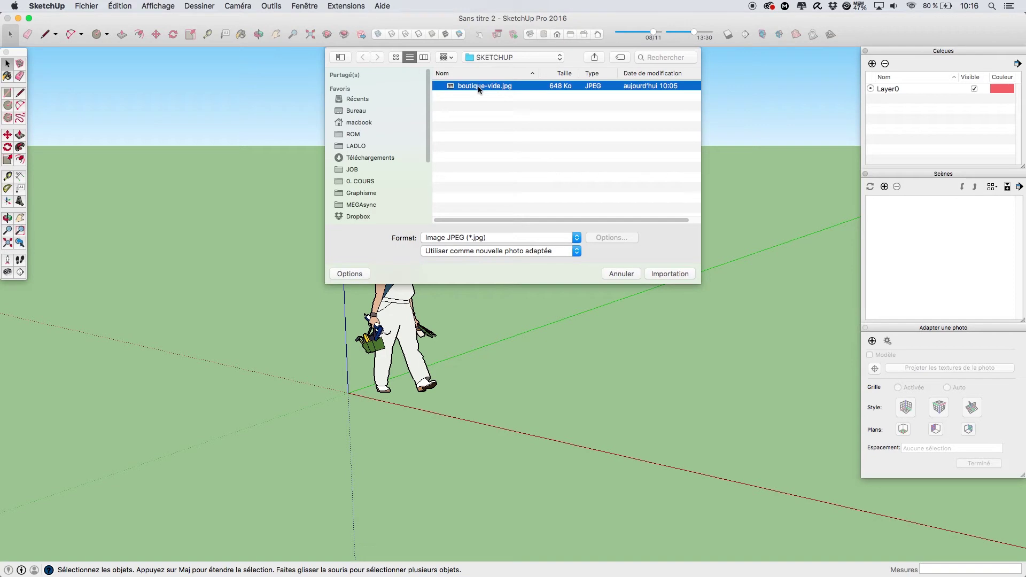
left_click(661, 274)
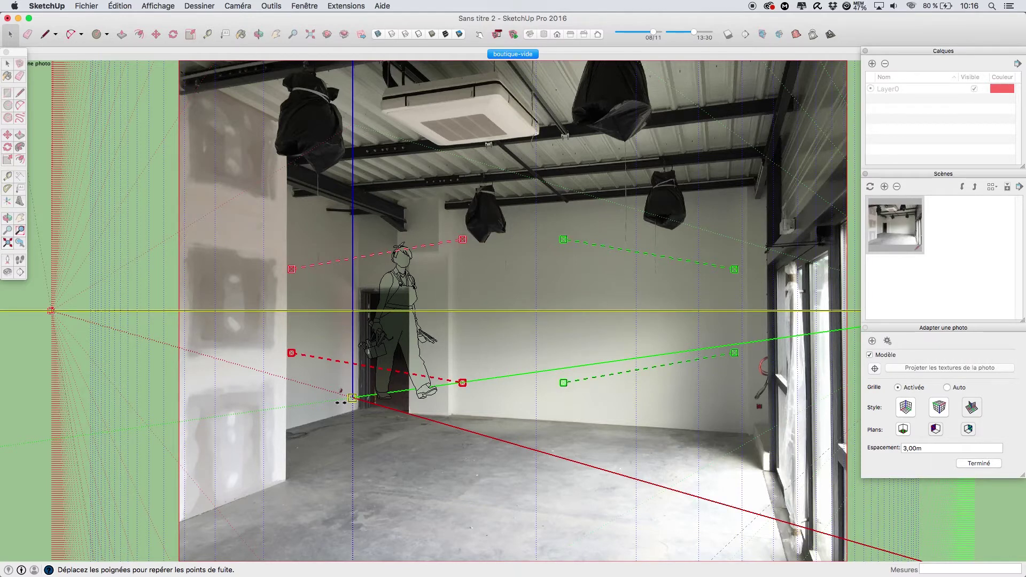
Step: Place the axis origin at the room's rear floor corner and align both red axis bars with the side wall's floor and upper lines
left_click_drag(352, 399, 357, 410)
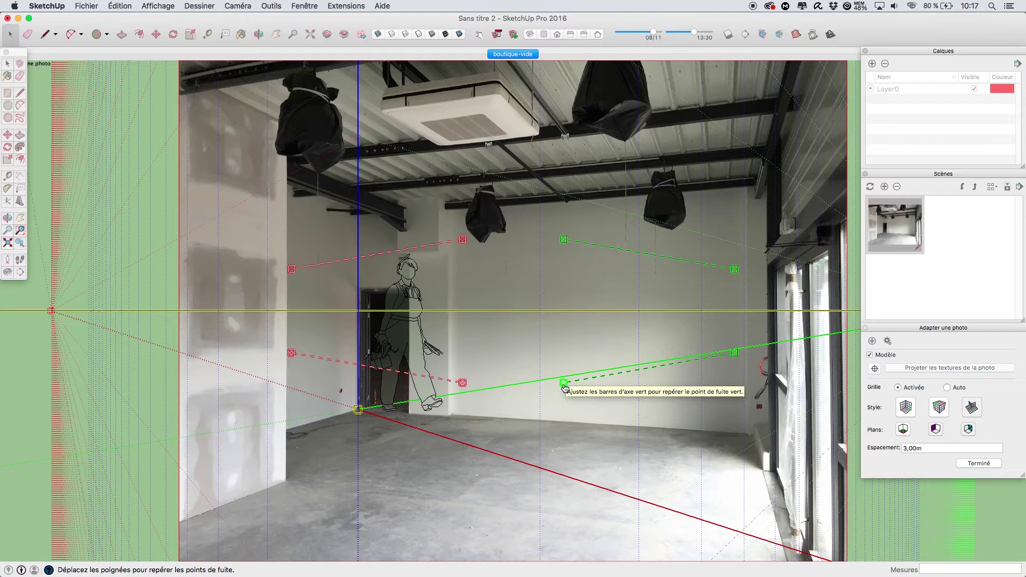
left_click_drag(291, 355, 175, 528)
left_click_drag(463, 384, 465, 411)
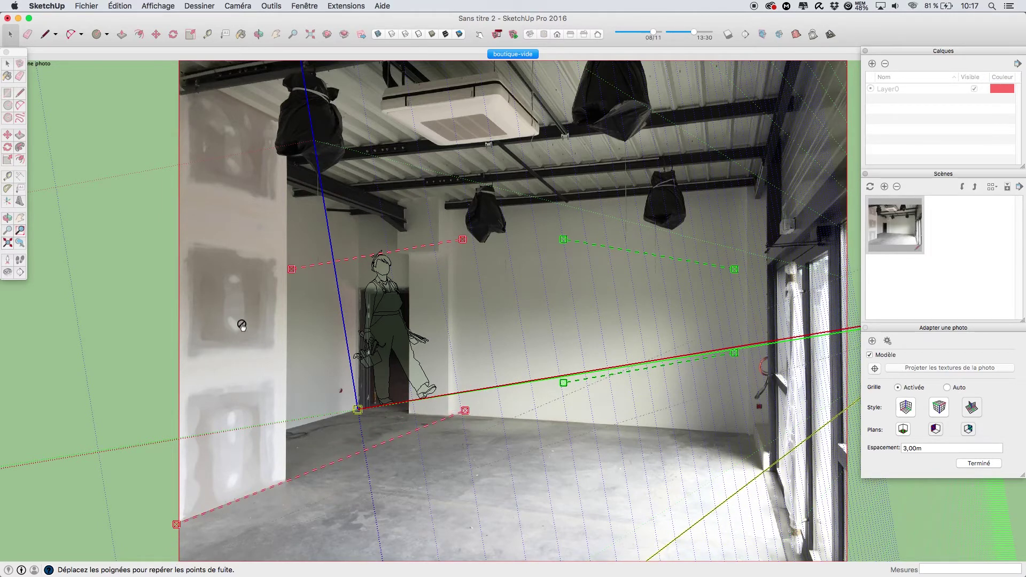
left_click_drag(291, 270, 162, 107)
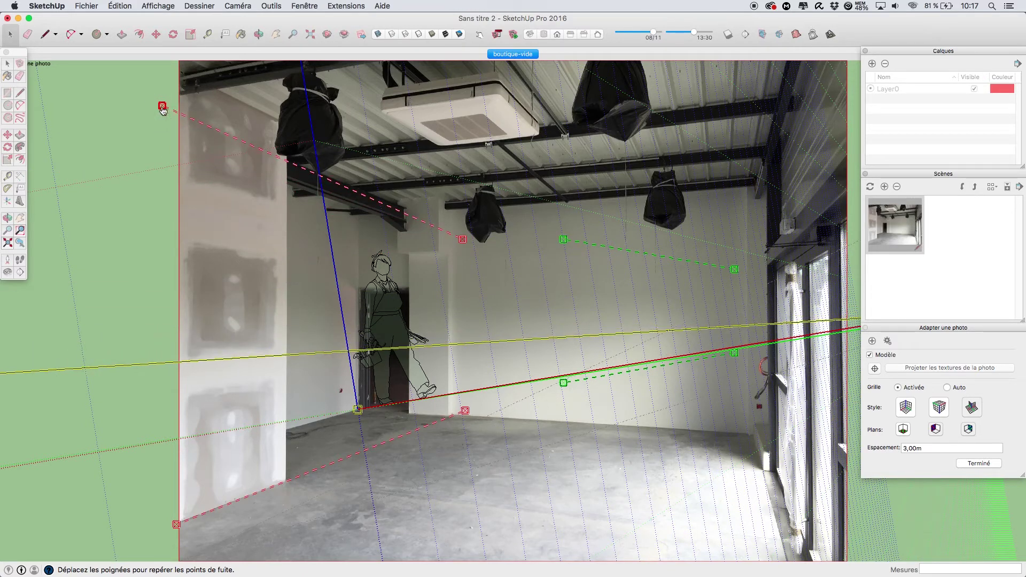
left_click_drag(463, 243, 461, 231)
left_click_drag(162, 106, 159, 112)
Step: Align both green axis bars with the rear wall's floor line and a ceiling beam, and fine-tune the red vanishing point
left_click_drag(563, 382, 357, 409)
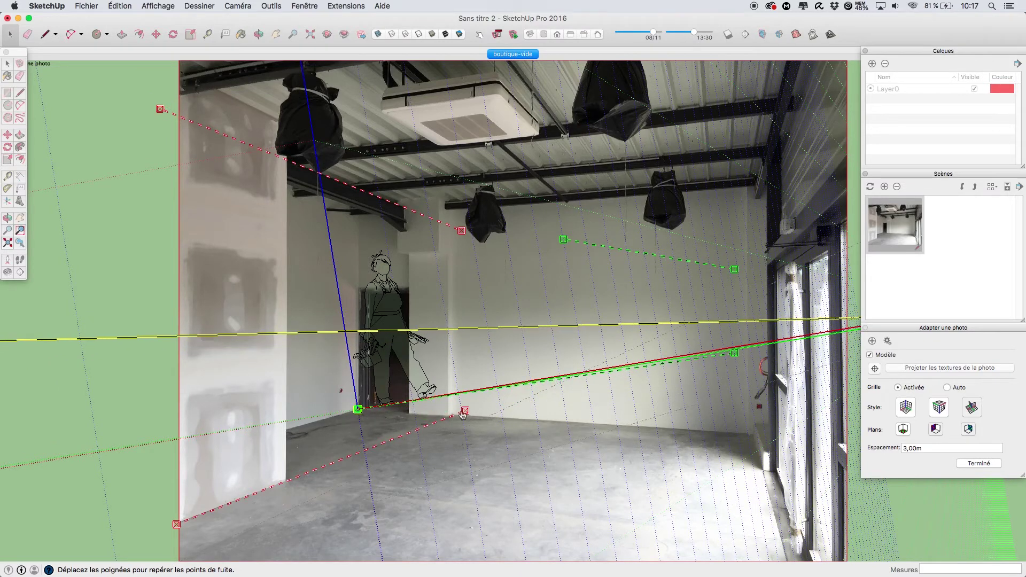
left_click_drag(734, 355, 792, 437)
left_click_drag(565, 240, 283, 195)
left_click_drag(734, 269, 792, 155)
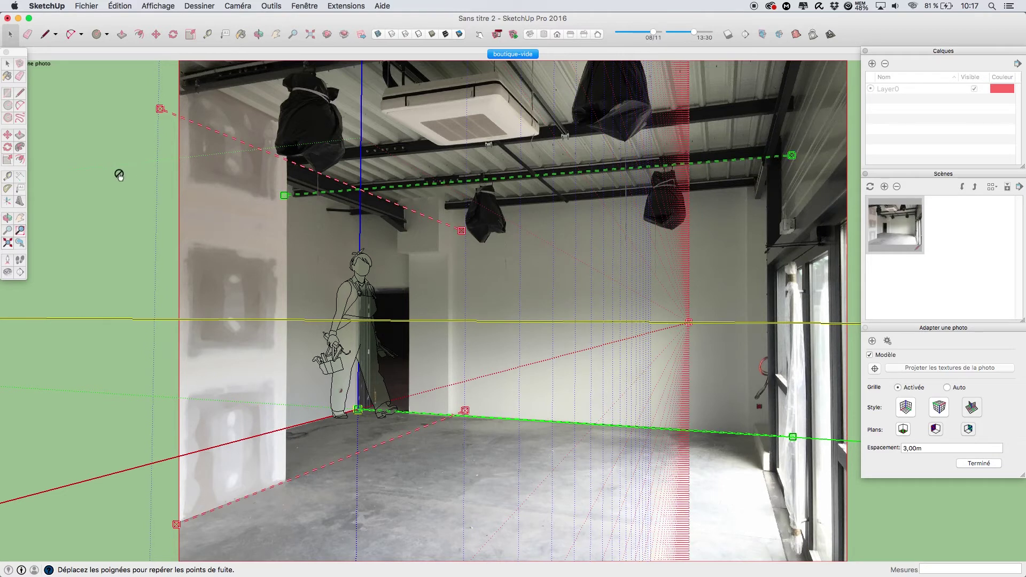
left_click_drag(283, 196, 280, 198)
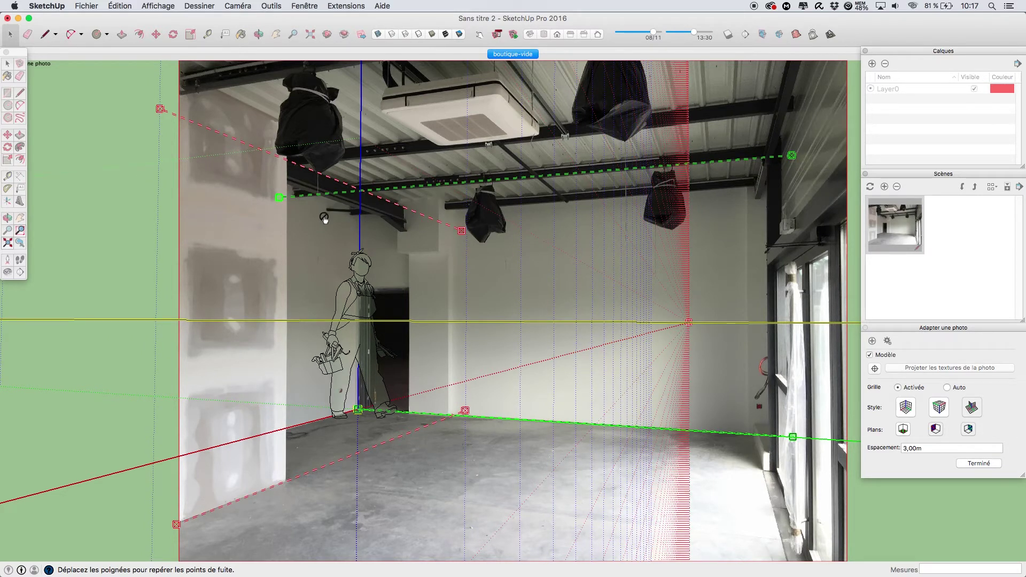
mouse_move(688, 322)
left_mouse_down()
mouse_move(680, 344)
mouse_move(681, 322)
left_mouse_up()
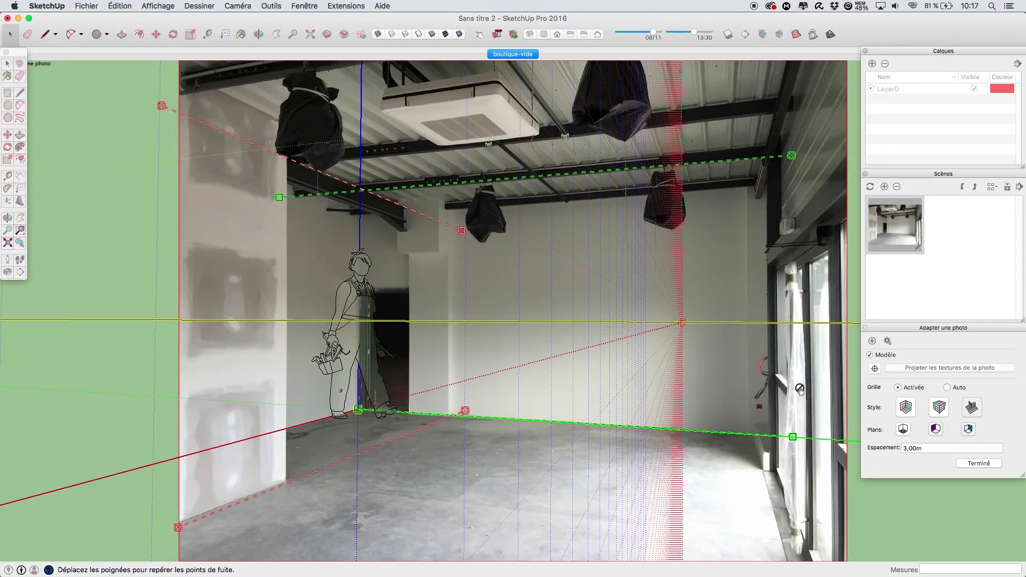
Step: Set the matching grid spacing to 1,00m, rescale the model so the figure suits the doorway, and finish the photo match
left_click(927, 448)
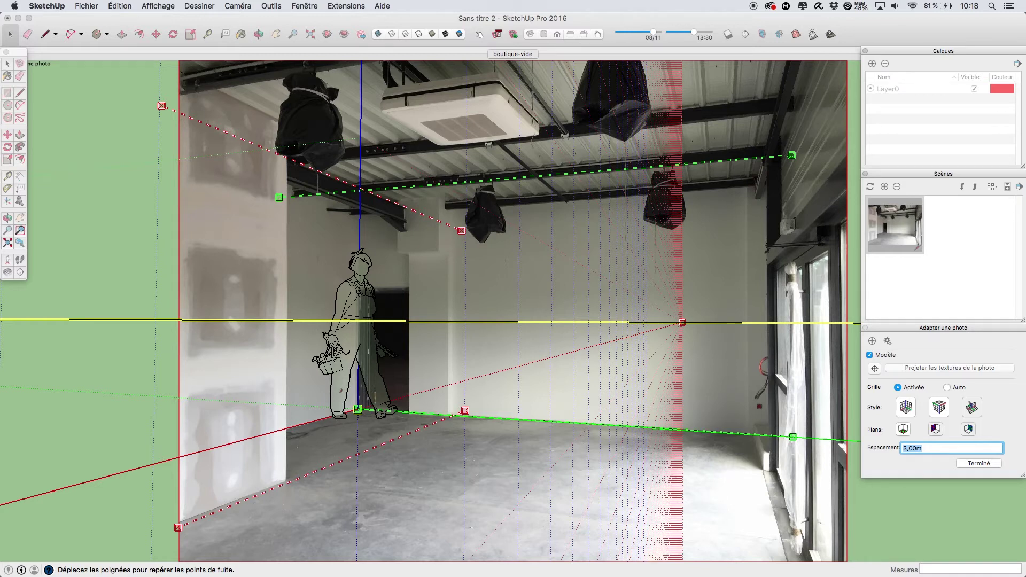
key("Return")
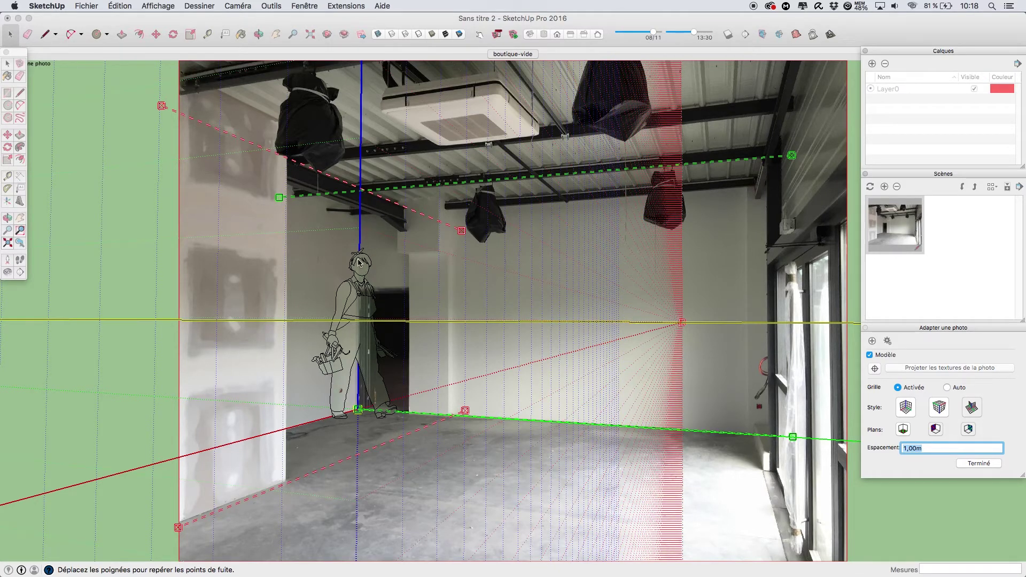
middle_click_drag(359, 246, 356, 299)
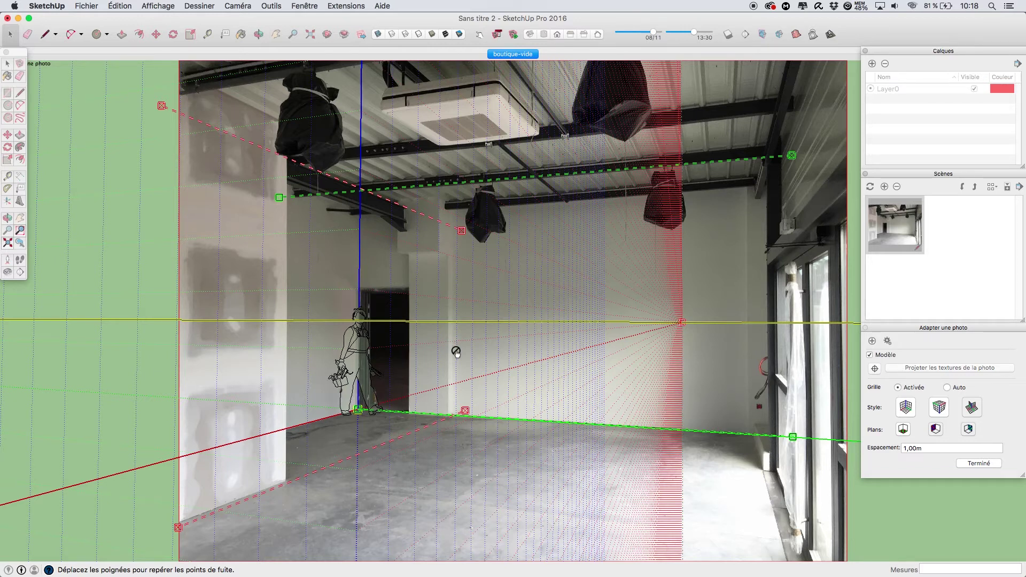
left_click(996, 466)
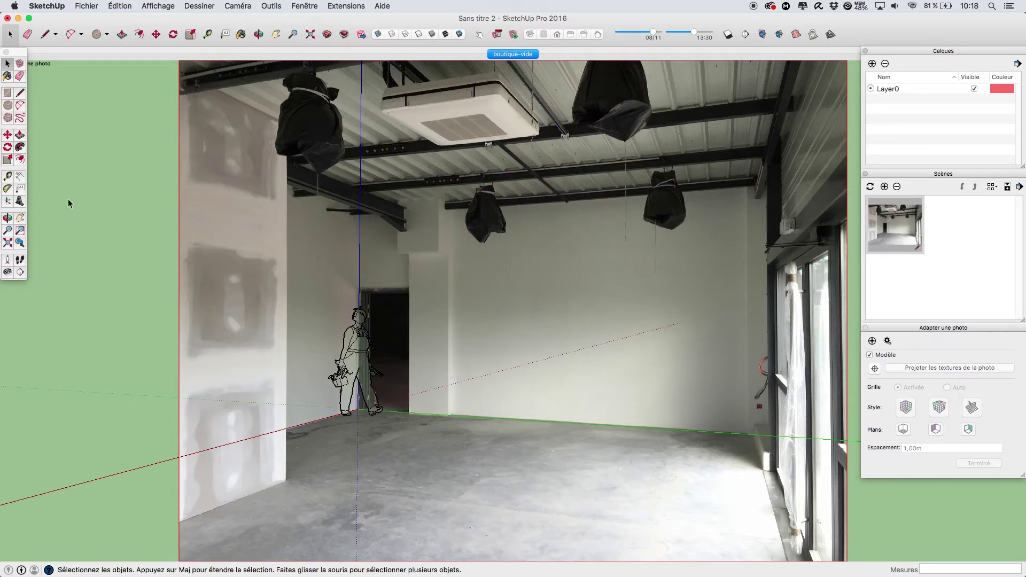
Step: Draw a floor rectangle about 3.90 m by 5.60 m from the axis origin
left_click(7, 94)
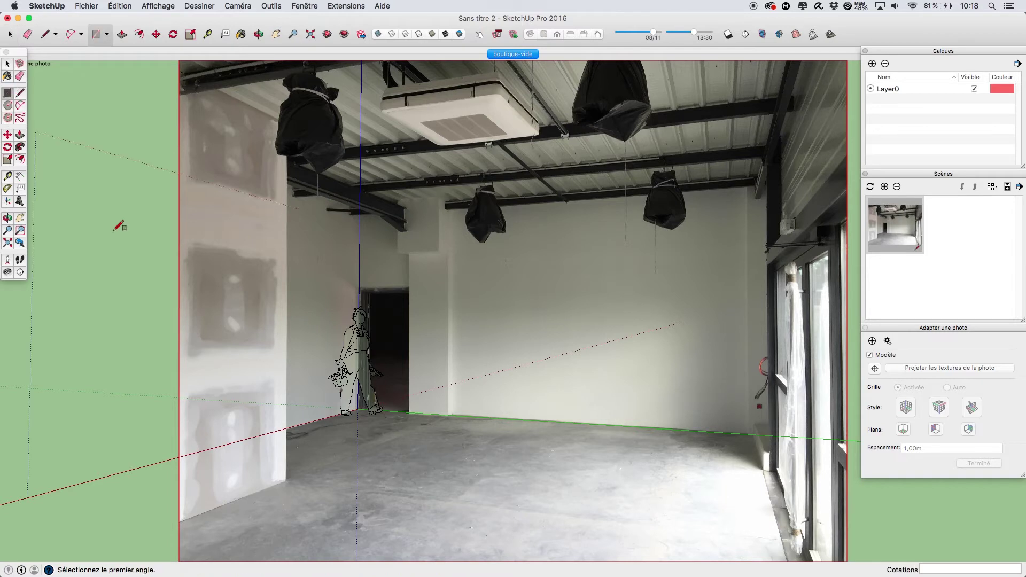
left_click(358, 409)
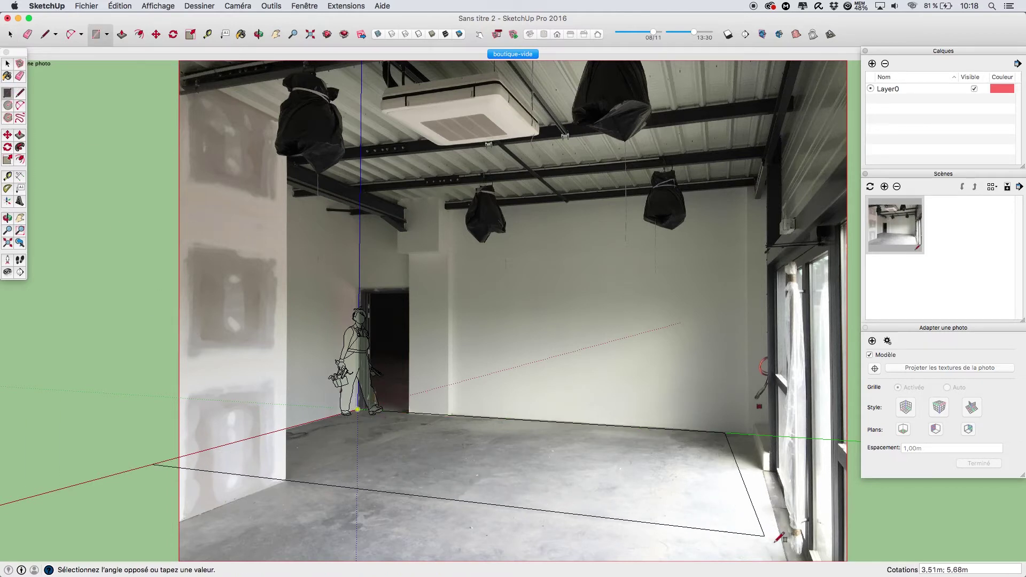
left_click(756, 547)
Step: Enlarge the floor by moving its two outer edges outward, the last by about 2.39 m
scroll(624, 383, "down", 3)
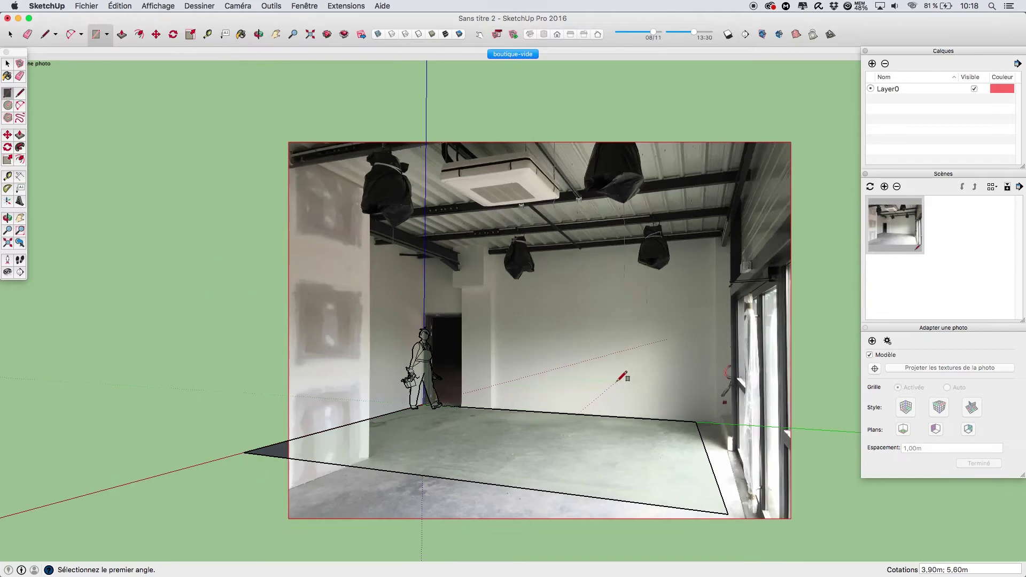
scroll(624, 381, "down", 6)
key("m")
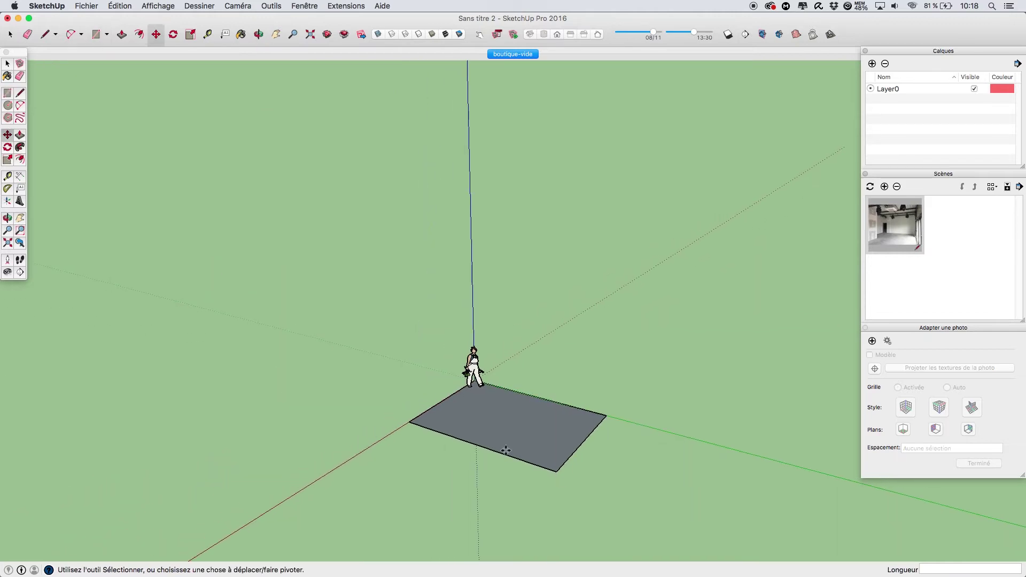
left_click_drag(545, 467, 623, 523)
key("Escape")
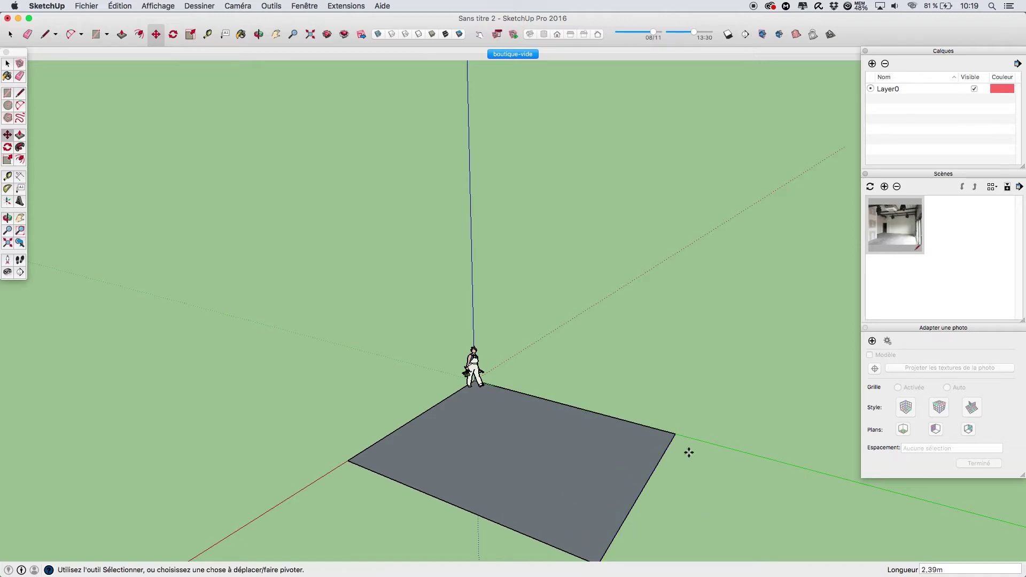
Step: Back in the matched photo scene, draw rectangles from the origin for the rear wall and a side wall about 4.40 m by 3.32 m
double_click(879, 218)
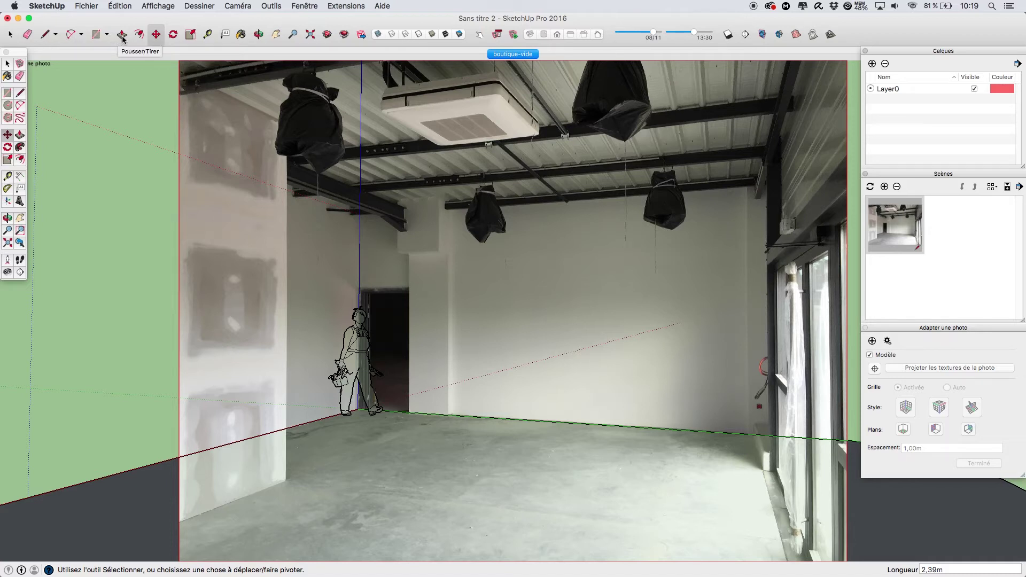
left_click(96, 38)
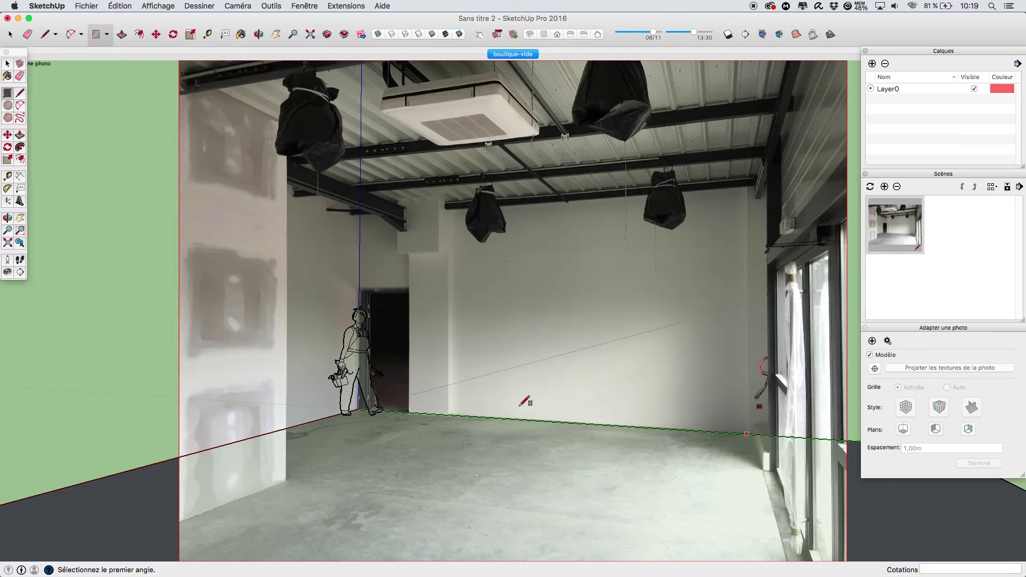
left_click(359, 408)
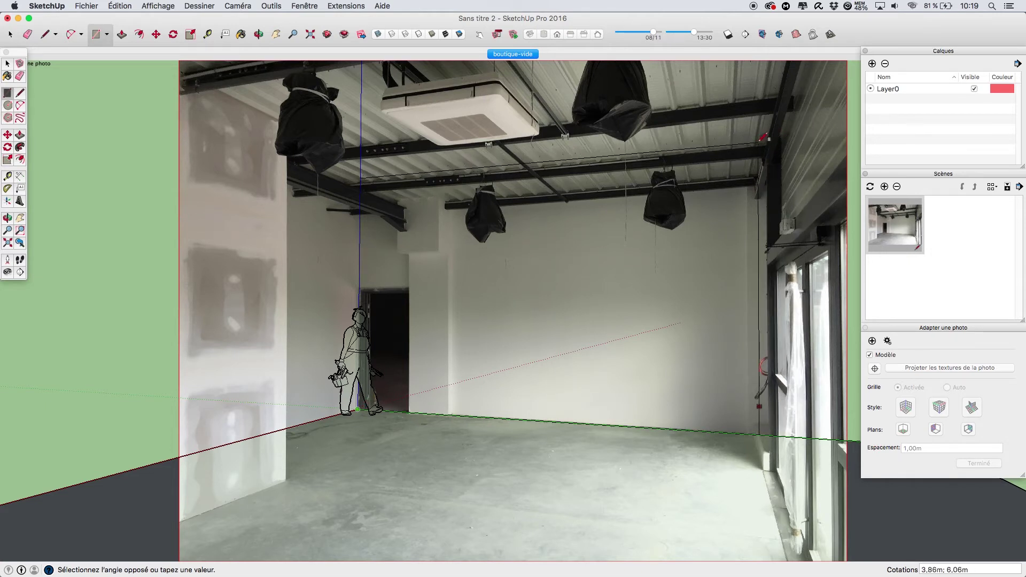
left_click(768, 182)
left_click(358, 409)
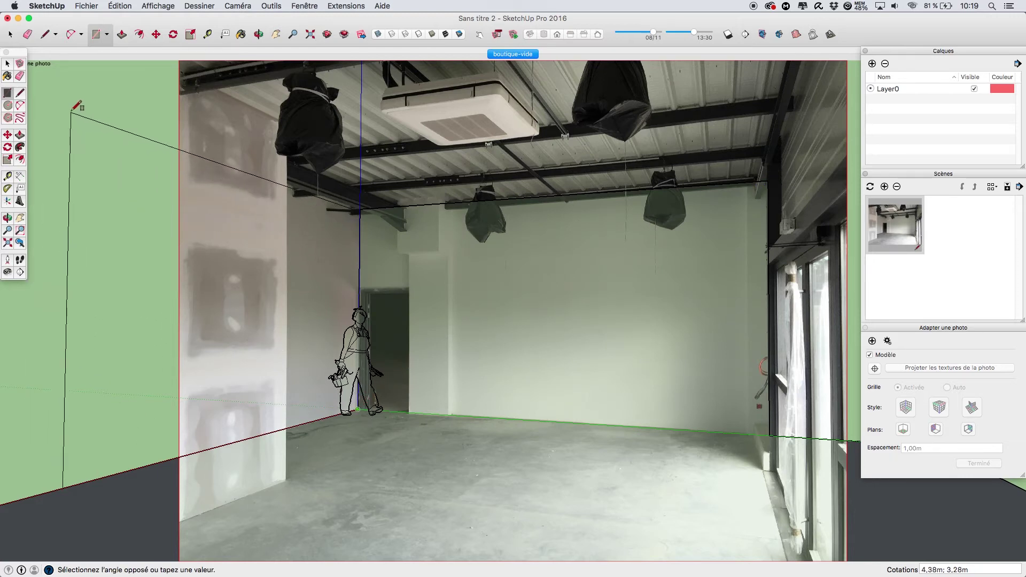
left_click(69, 108)
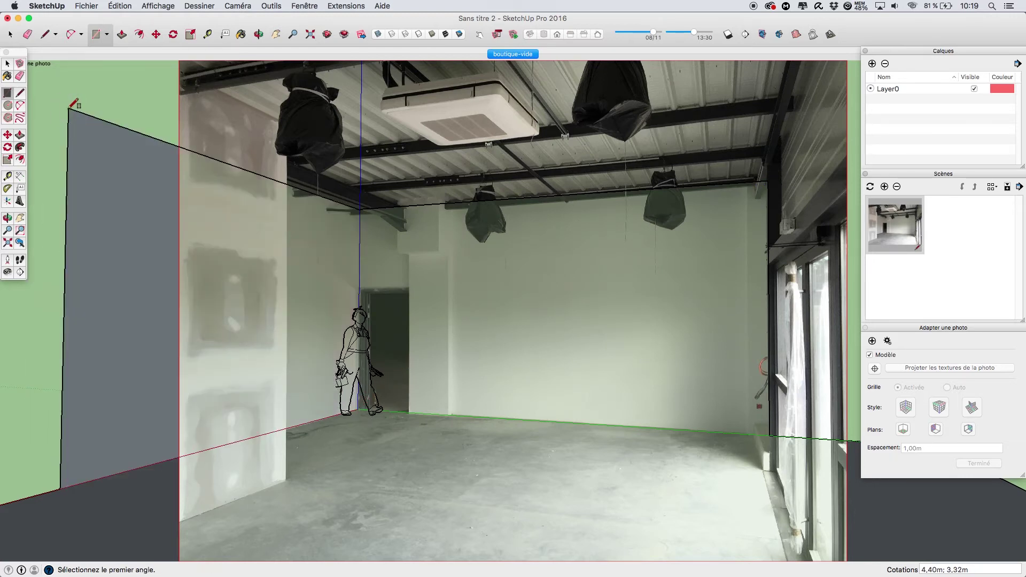
Step: Select the connected floor and wall geometry and make it a group
left_click(7, 65)
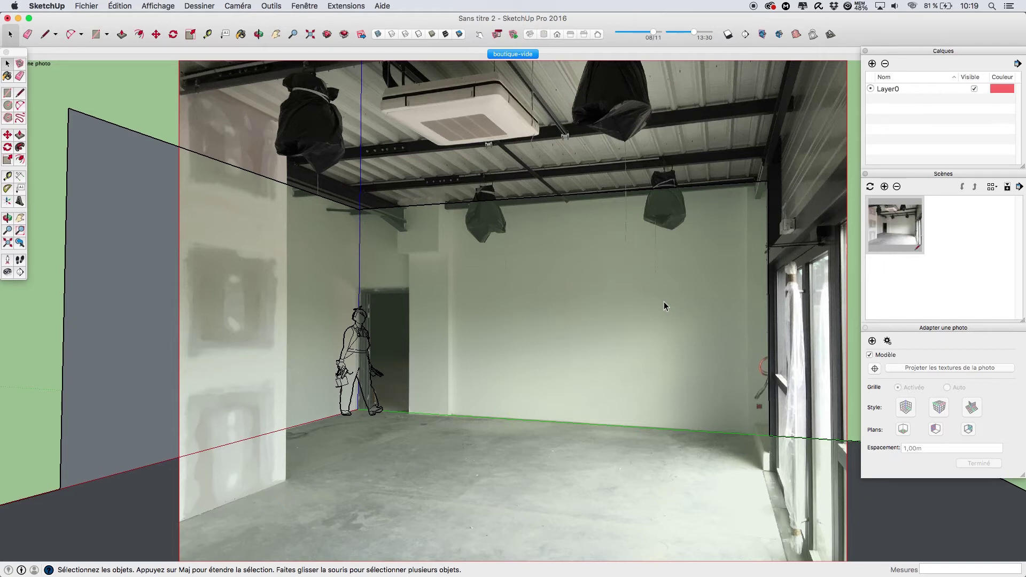
triple_click(460, 431)
right_click(546, 342)
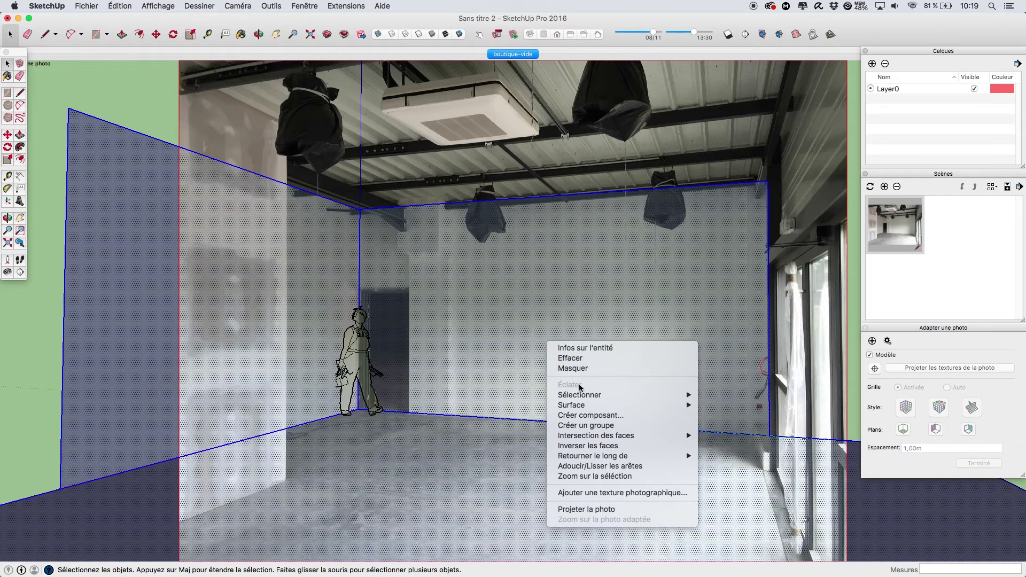
left_click(598, 425)
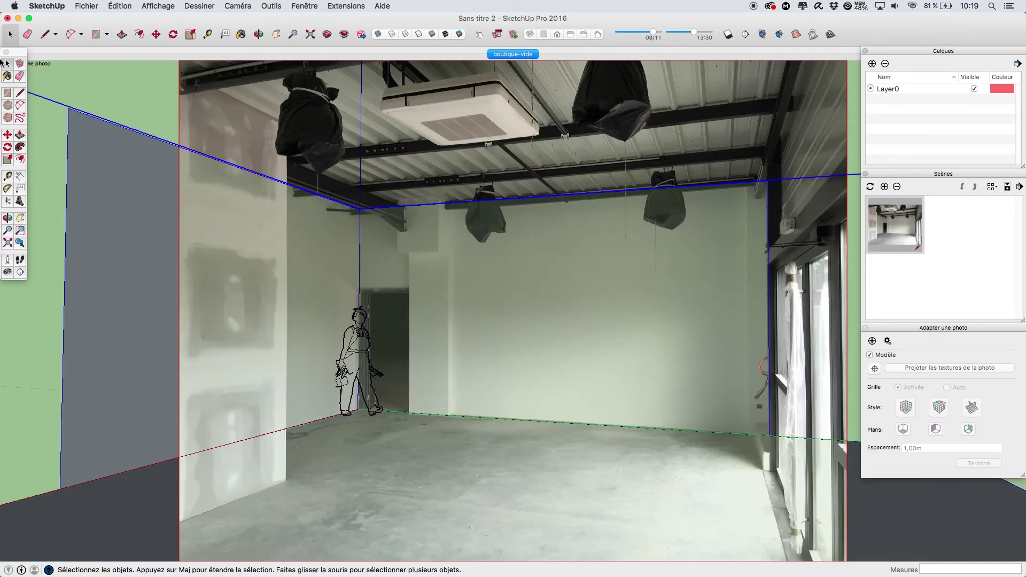
Step: Draw the pillar's outline on the rear wall and divide it with a horizontal line at the base of its wider upper block
left_click(7, 93)
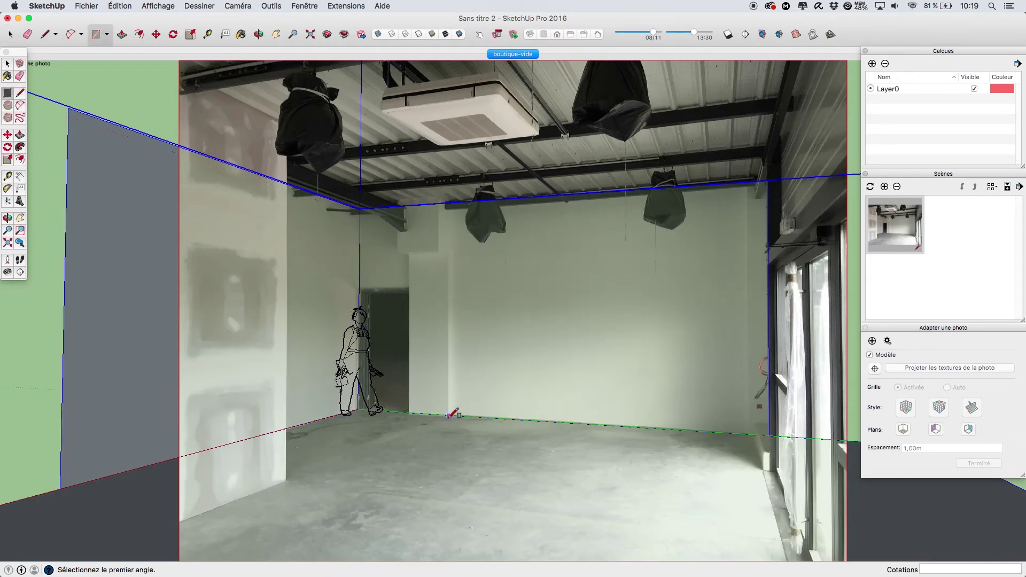
left_click(411, 412)
left_click(454, 200)
left_click(20, 93)
left_click(412, 254)
left_click(454, 253)
Step: Extrude the pillar's upper block and lower shaft from the rear wall to the depths seen in the photo
left_click(20, 135)
left_click(431, 235)
left_click(425, 238)
left_click(437, 299)
left_click(434, 308)
Step: Draw the projecting partition's footprint on the floor against the side wall, starting from the partition's near corner in the photo
left_click(20, 93)
left_click(287, 482)
left_click(152, 464)
key("Escape")
left_click(287, 482)
left_click(147, 538)
key("Escape")
middle_click_drag(321, 428, 214, 454)
left_click(7, 64)
left_click(20, 94)
left_click(190, 510)
left_click(141, 485)
Step: Extrude the partition's floor footprint upward into a full-height block
left_click(20, 135)
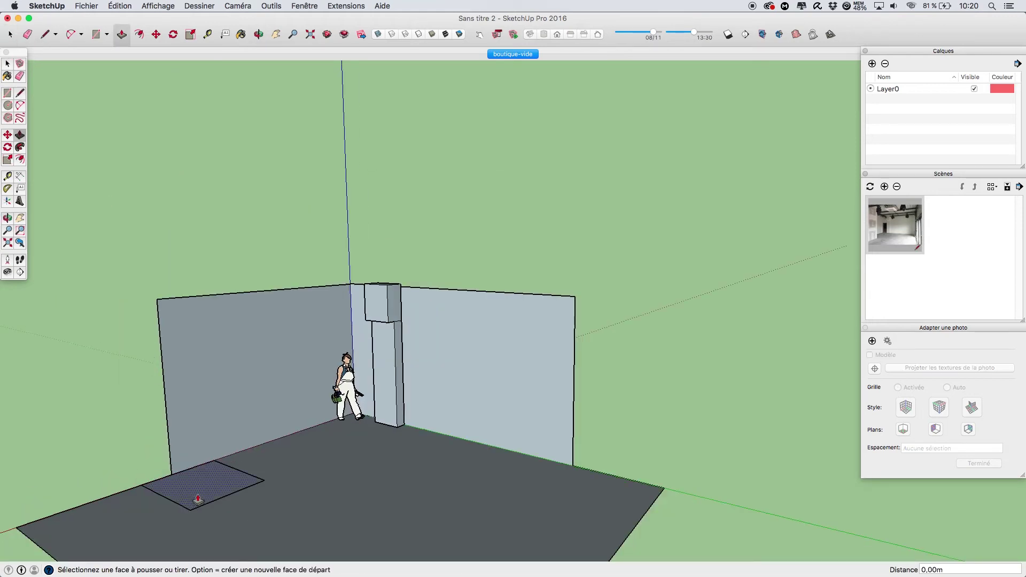
left_click(198, 499)
left_click(256, 291)
Step: In the matched photo scene, delete the scale figure and draw a rectangle about 1.83 m by 1.35 m in the middle of the floor
middle_click_drag(353, 454, 373, 415)
left_click(513, 54)
key("space")
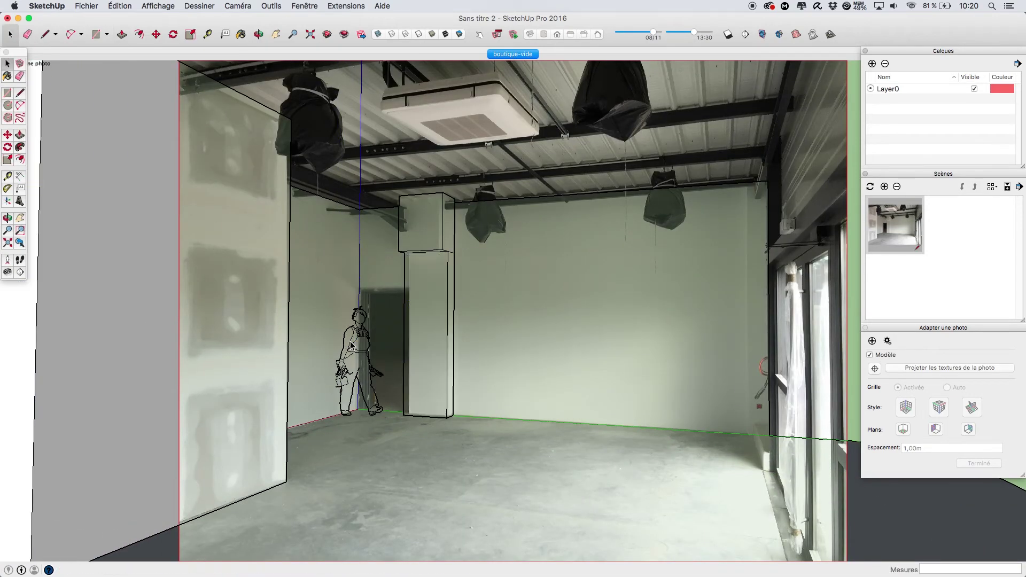
key("r")
left_click(699, 514)
left_click(521, 452)
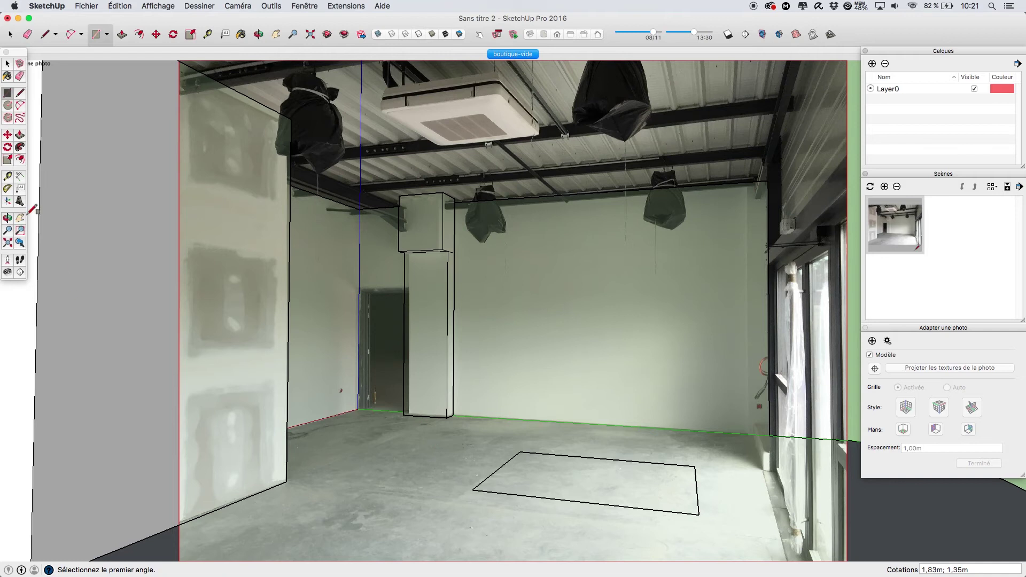
Step: Extrude the rectangle in the middle of the floor upward about 0.94 m
left_click(20, 137)
left_click(661, 504)
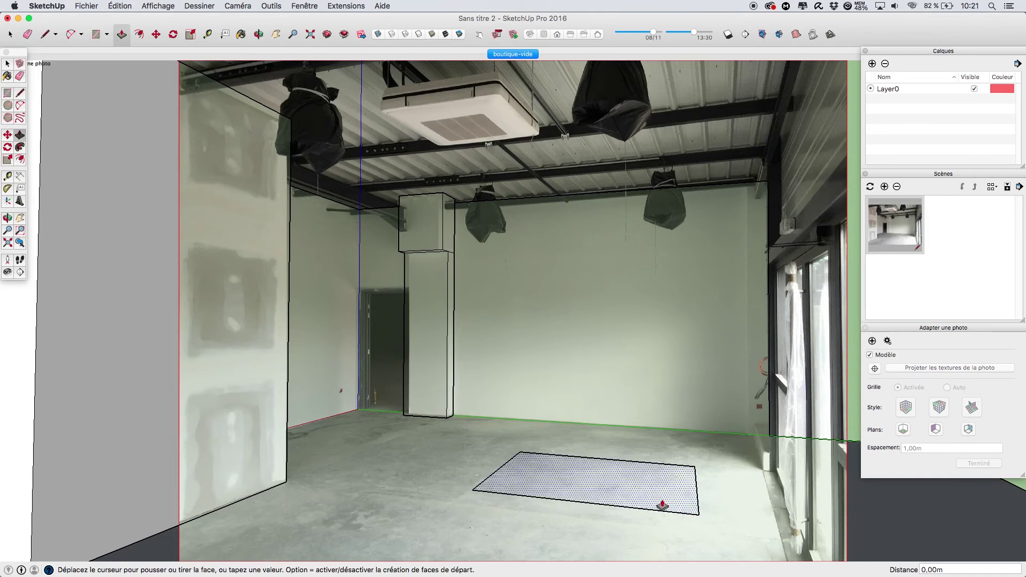
left_click(659, 388)
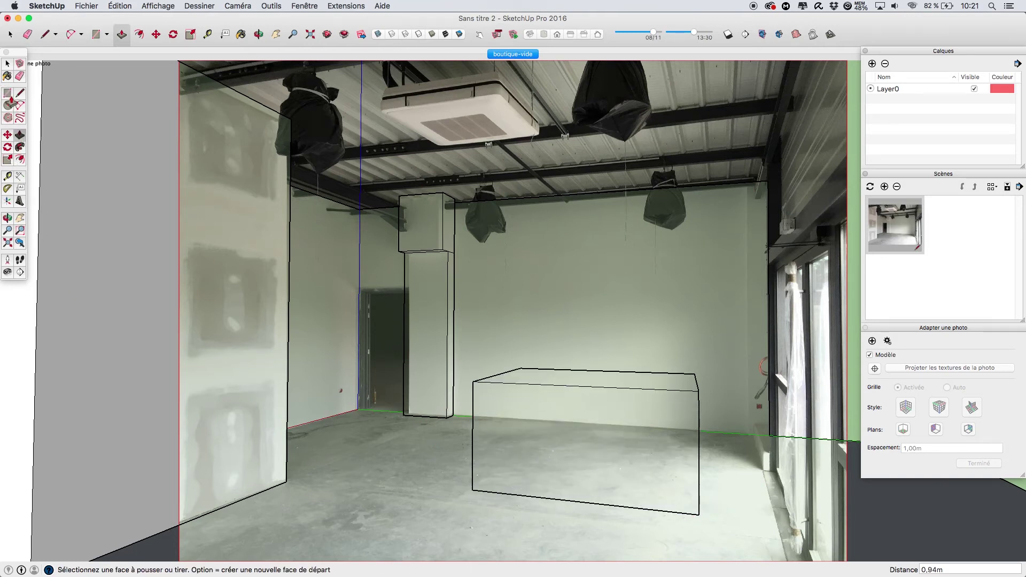
Step: Draw a rectangle about 1.67 m by 0.85 m on the counter block's front face and push it through, leaving a table shape
left_click(8, 92)
left_click(483, 491)
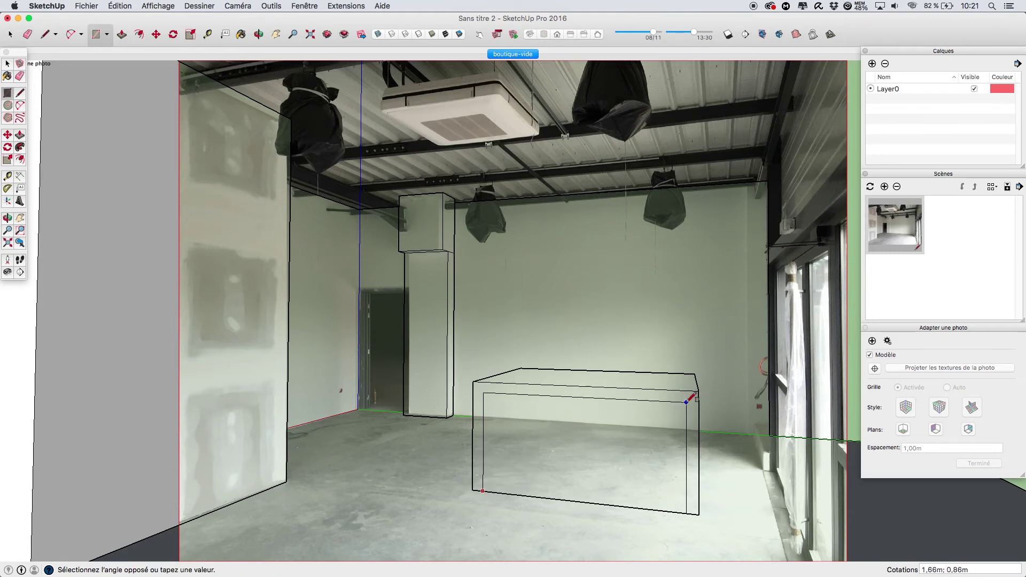
left_click(687, 402)
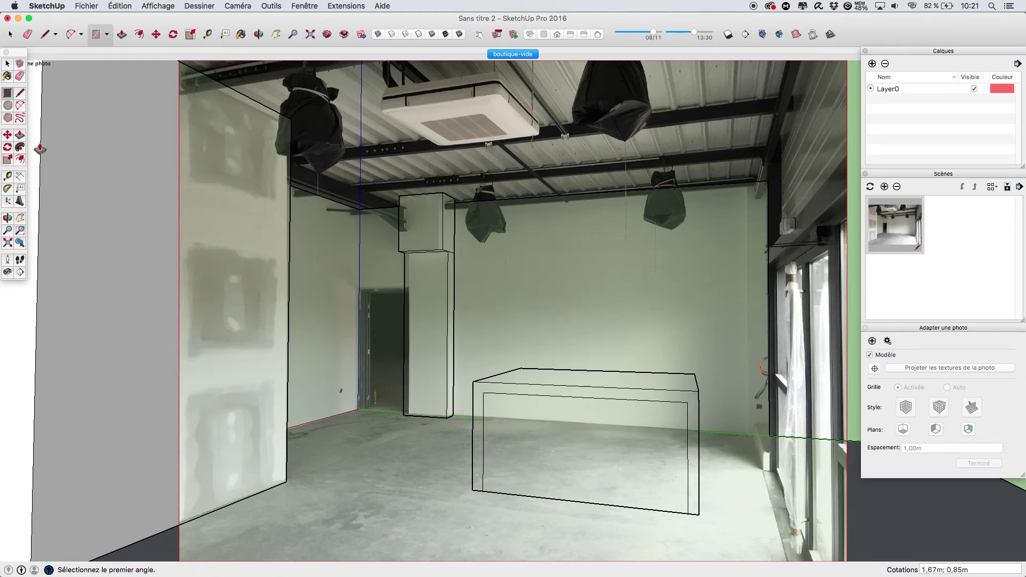
key("p")
left_click(664, 458)
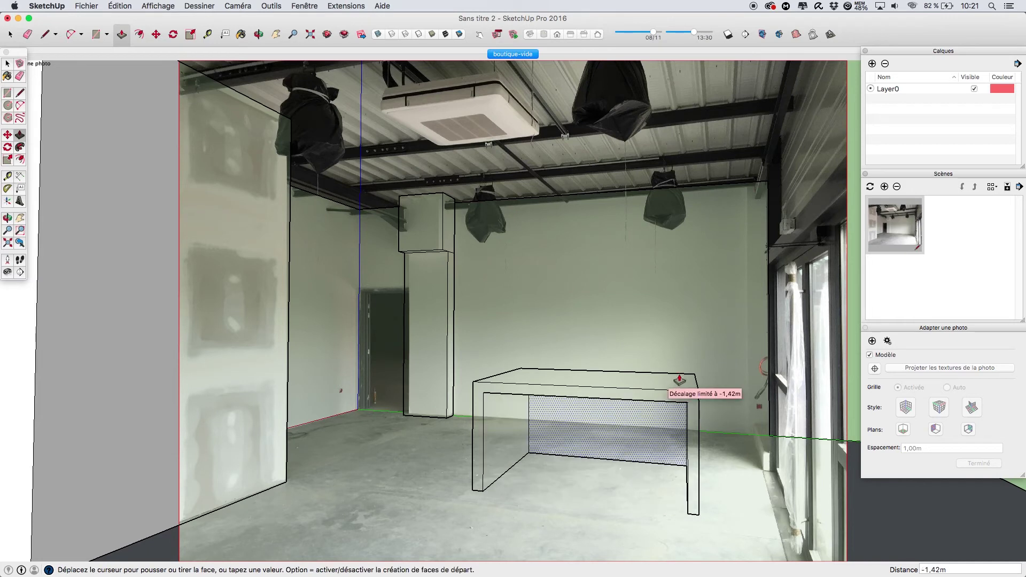
left_click(679, 379)
Step: Draw a circle on the partition's side face and extrude it across the room as a horizontal tube
key("c")
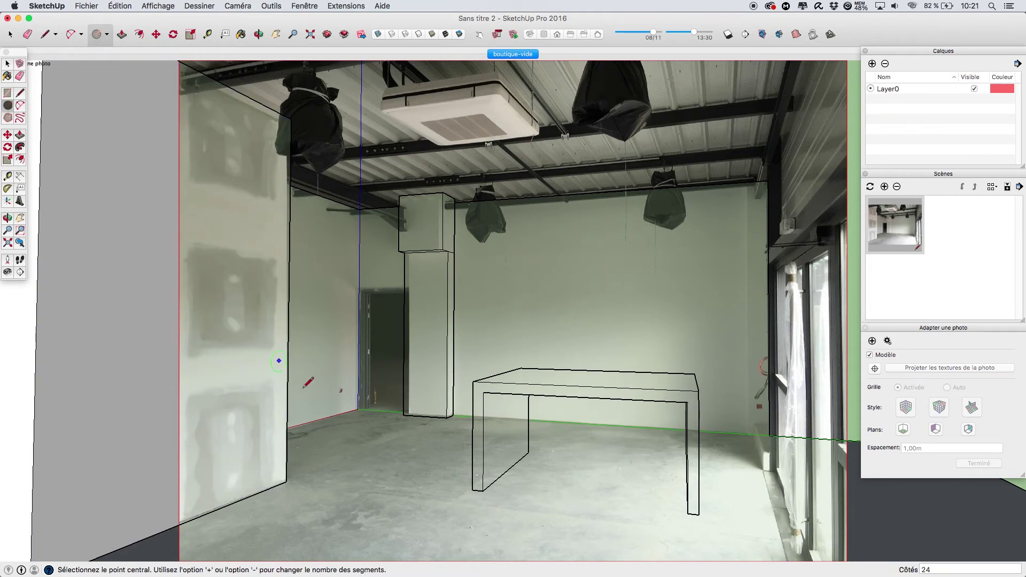
left_click(309, 230)
left_click(321, 240)
key("p")
left_click(310, 230)
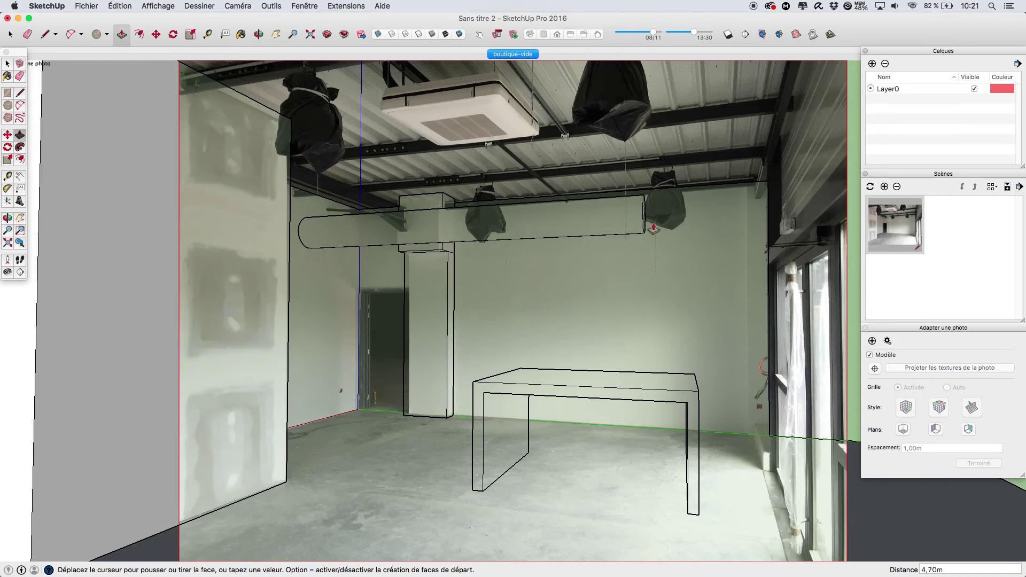
left_click(746, 210)
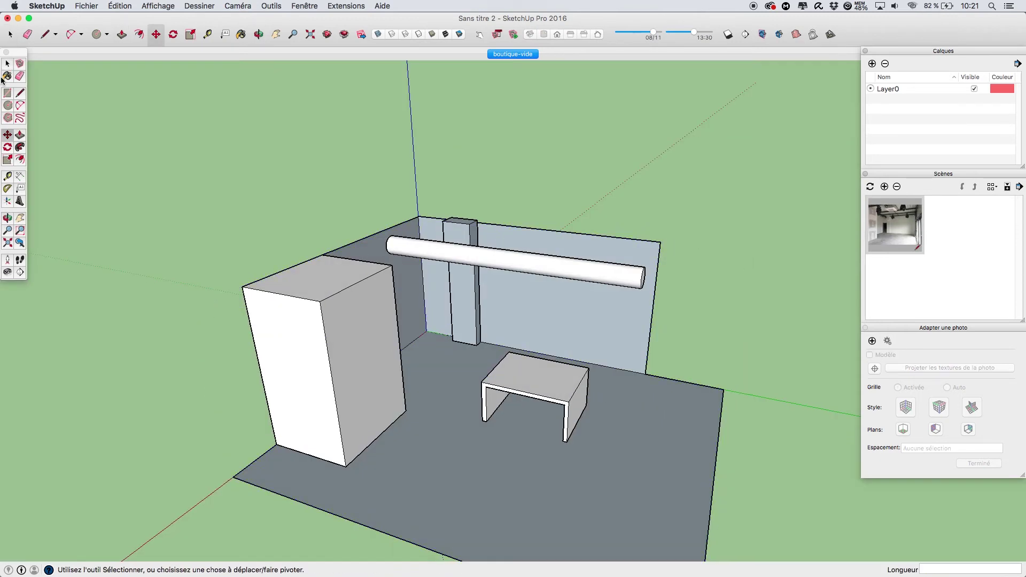
Step: Draw a rectangular ceiling face over the top of the room and return to the matched photo scene
left_click(7, 93)
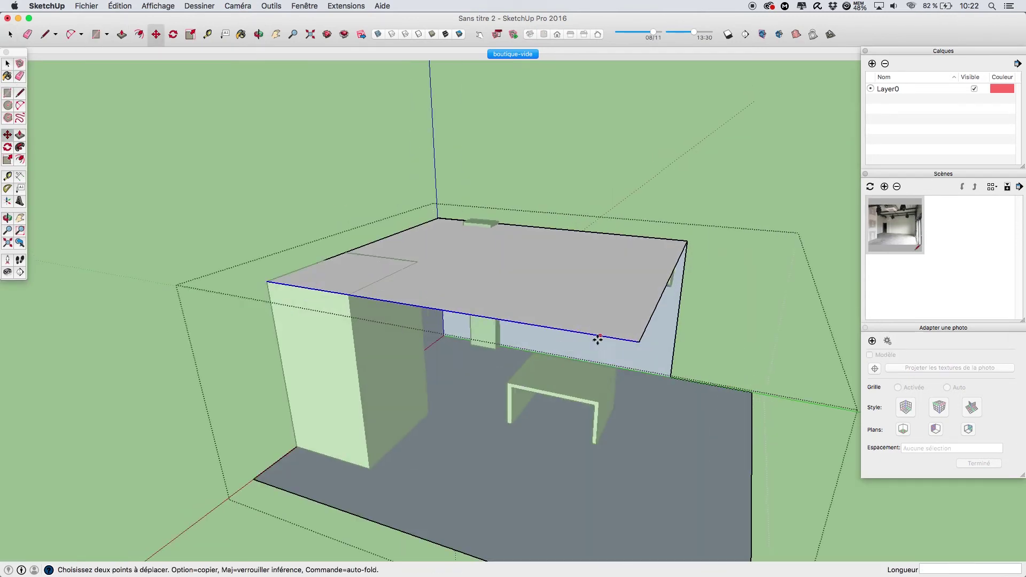
left_click(499, 54)
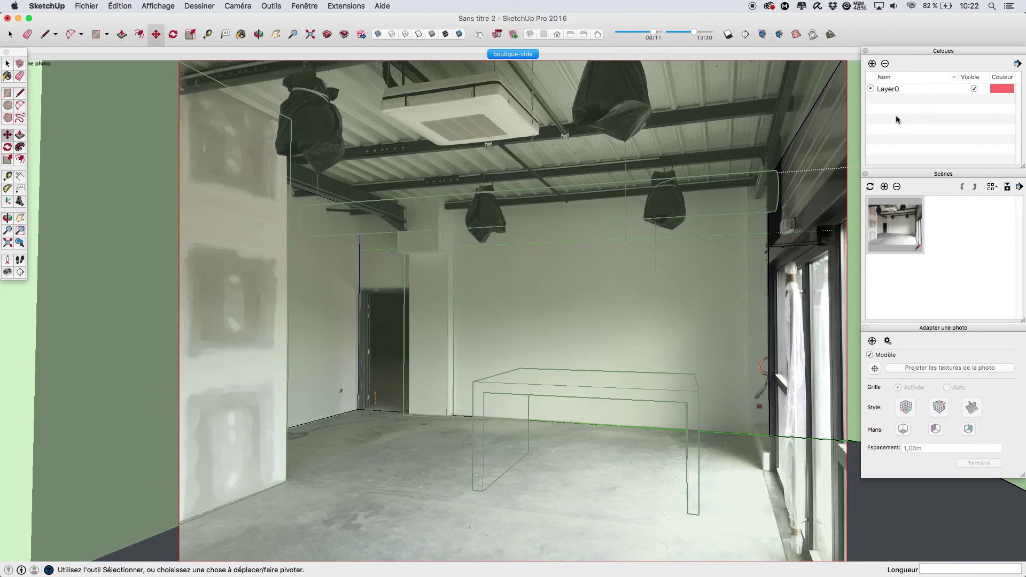
Step: Create a new layer named moblilier
left_click(871, 64)
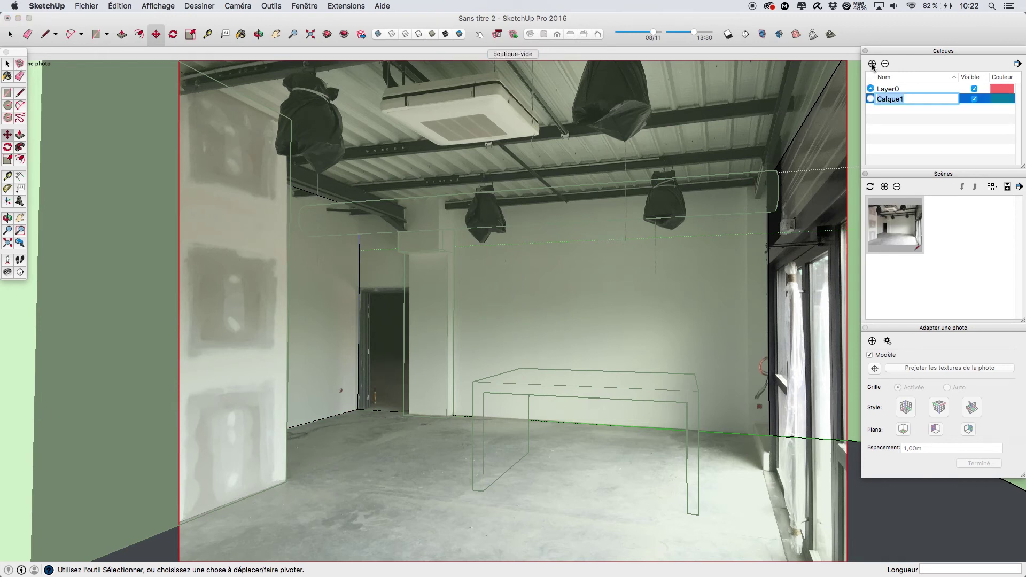
type("moblilier")
key("Return")
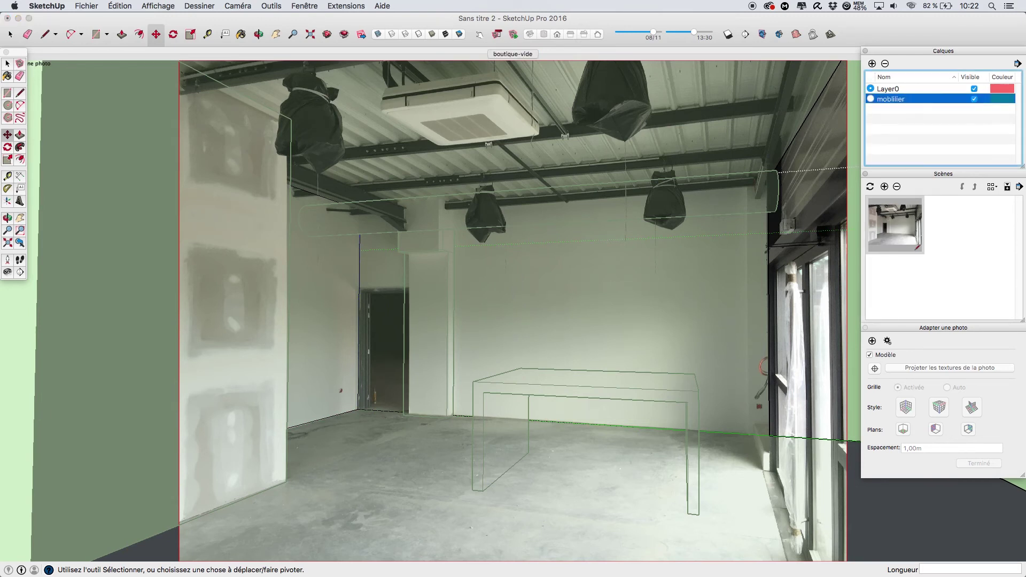
Step: Delete the horizontal tube spanning the room below the ceiling
key("space")
scroll(640, 386, "down", 3)
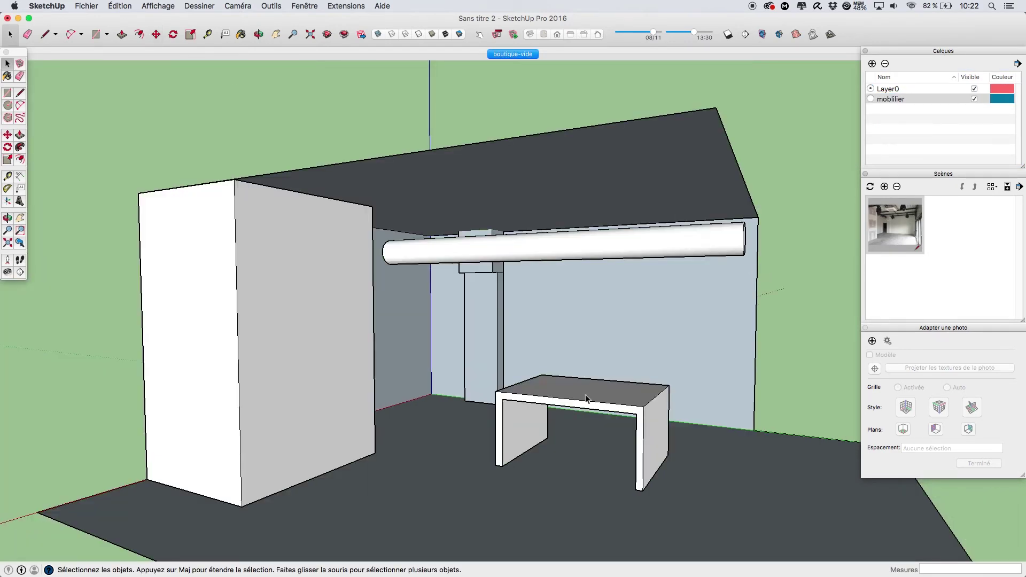
left_click(590, 399)
left_click(729, 238)
key("Delete")
Step: Assign all of the table's geometry to the moblilier layer and hide that layer
left_click(602, 392)
right_click(602, 392)
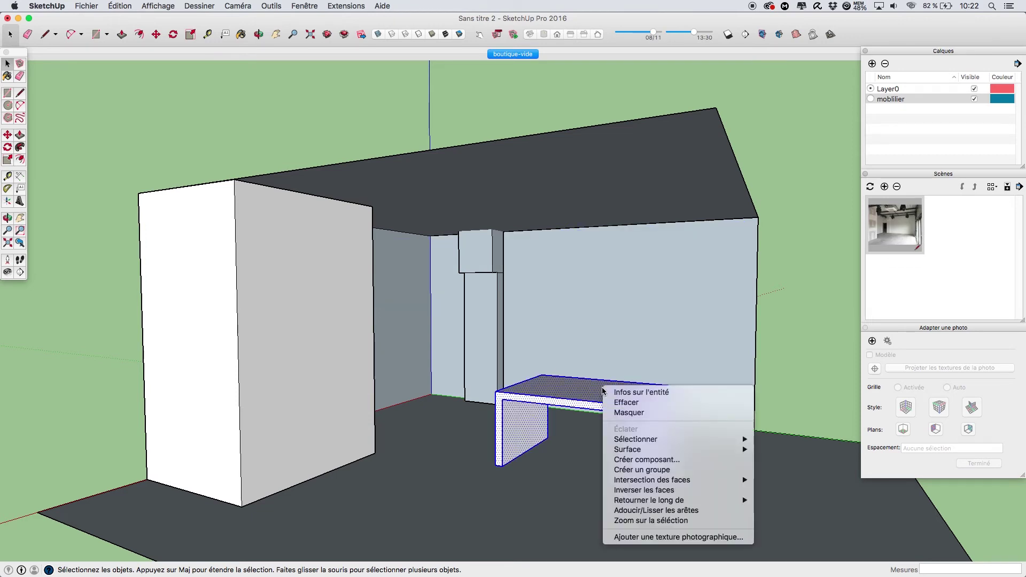
left_click(642, 396)
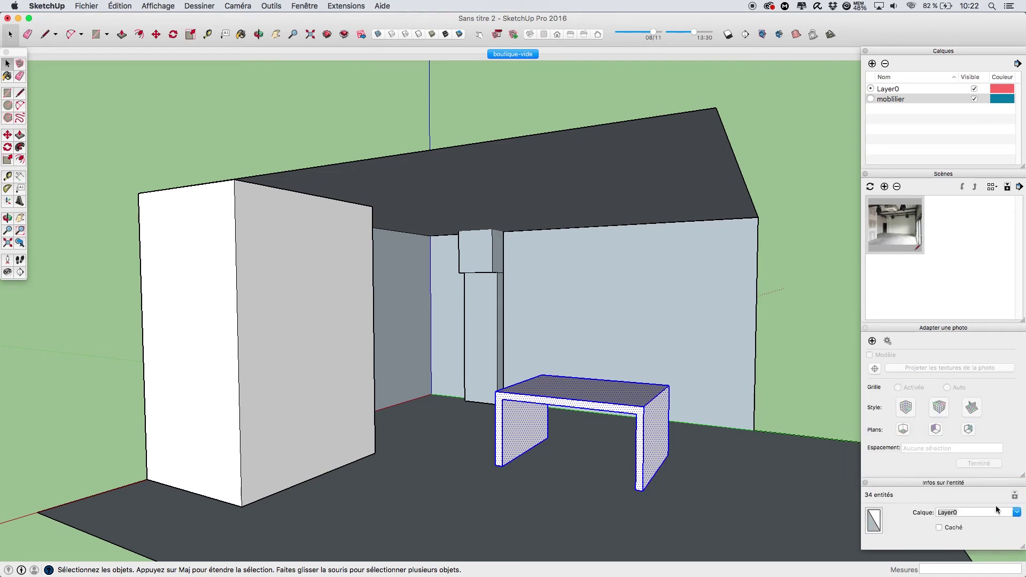
left_click(1015, 512)
left_click(956, 531)
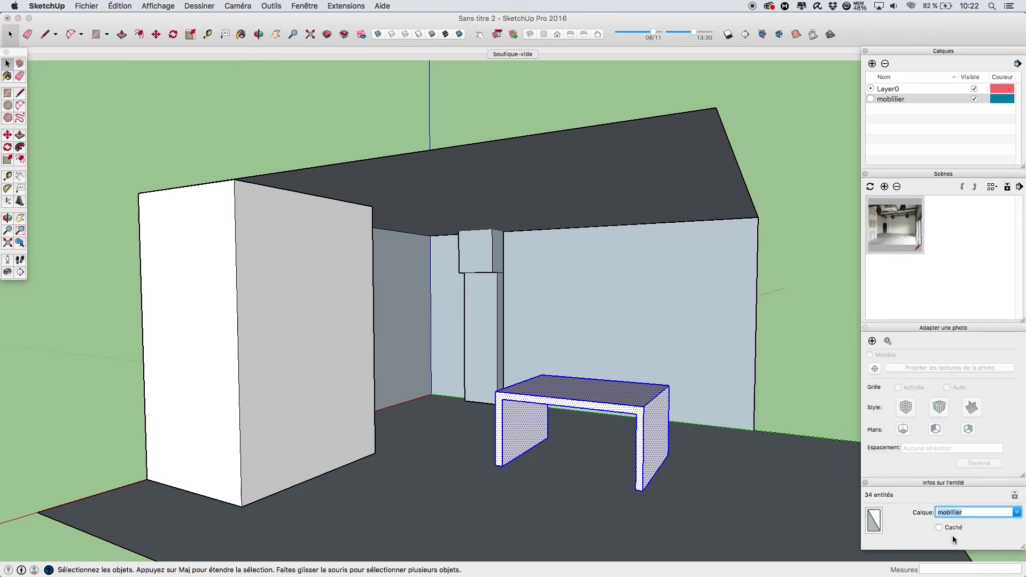
left_click(825, 420)
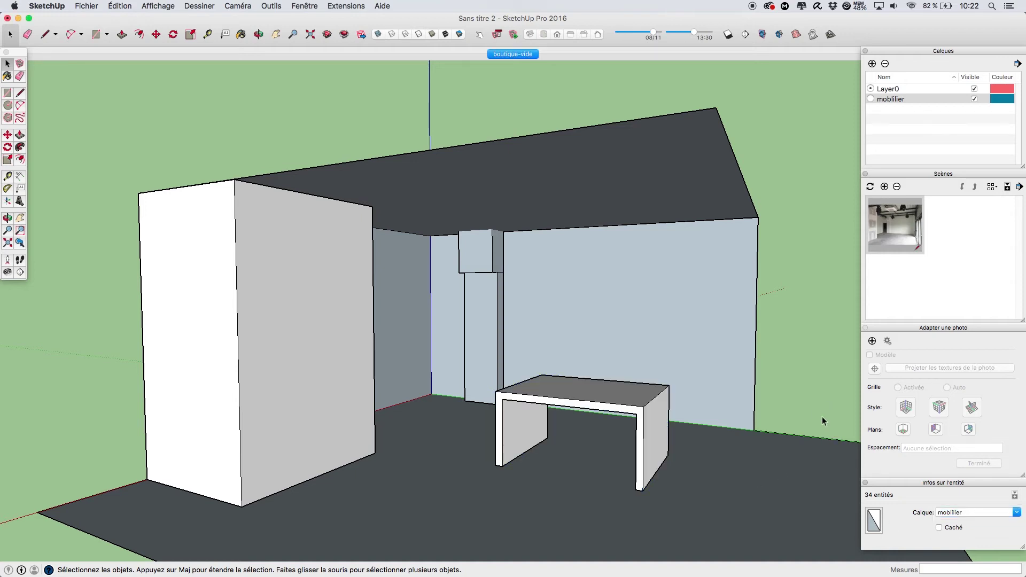
left_click(974, 99)
Step: In the matched photo scene, project the photo onto the room group without trimming the partially visible faces
left_click(535, 55)
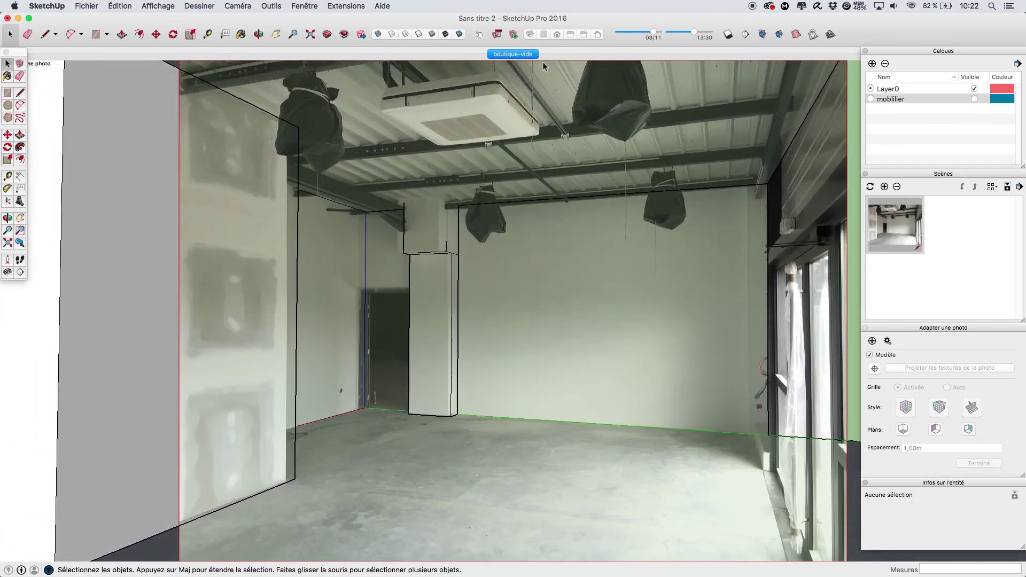
right_click(480, 291)
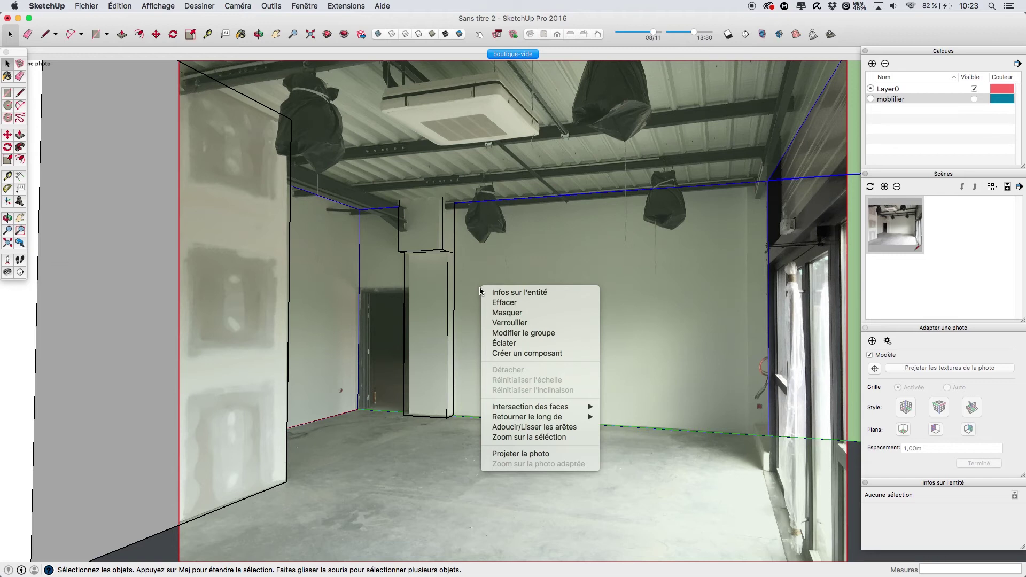
left_click(563, 454)
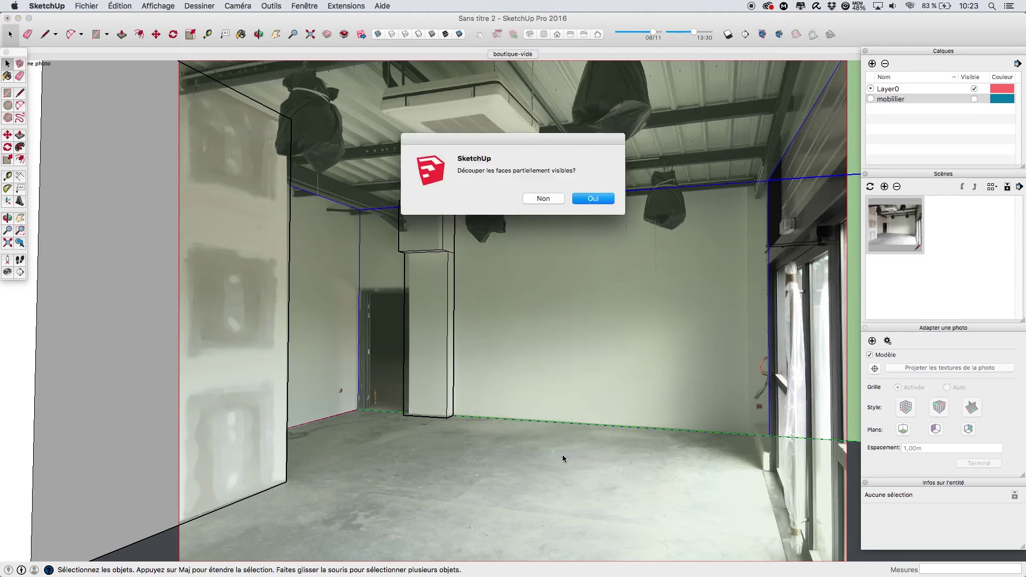
left_click(543, 198)
Step: Sample the projected photo texture and paint it onto the front and side faces of the pillar's shaft and upper block
left_click_drag(454, 358, 659, 263)
middle_click_drag(659, 263, 531, 279)
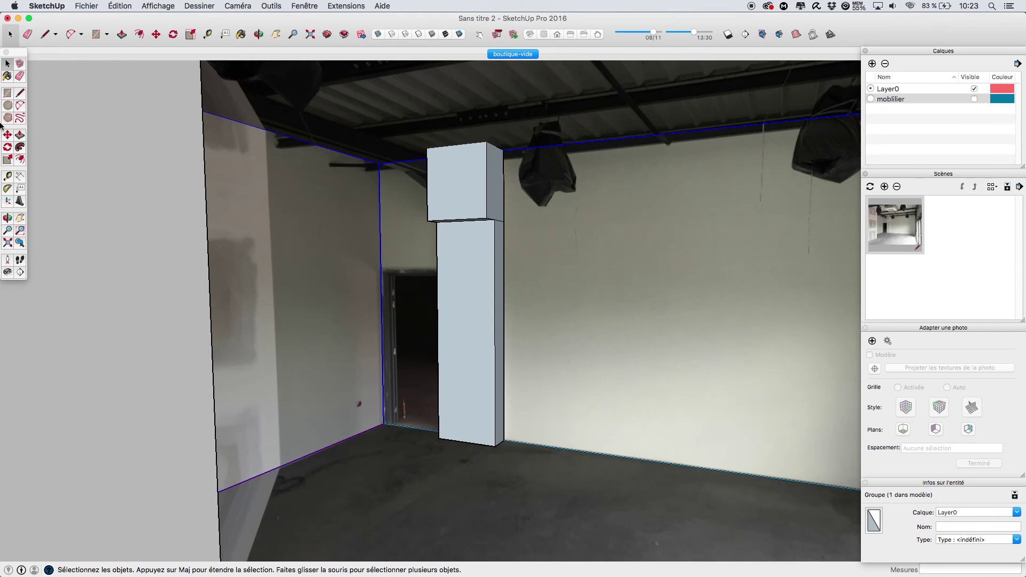
left_click(8, 77)
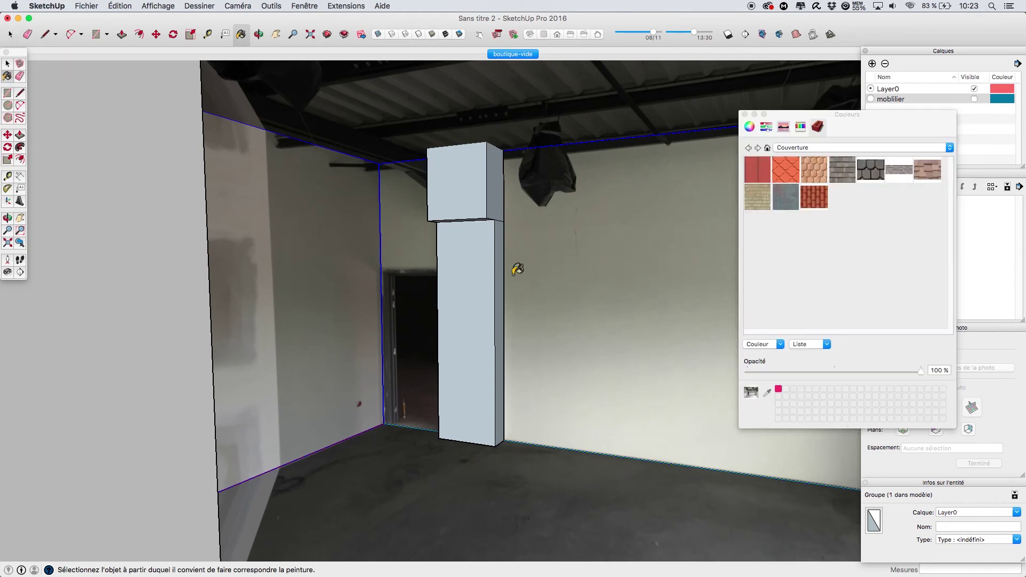
left_click(470, 276)
left_click(500, 264)
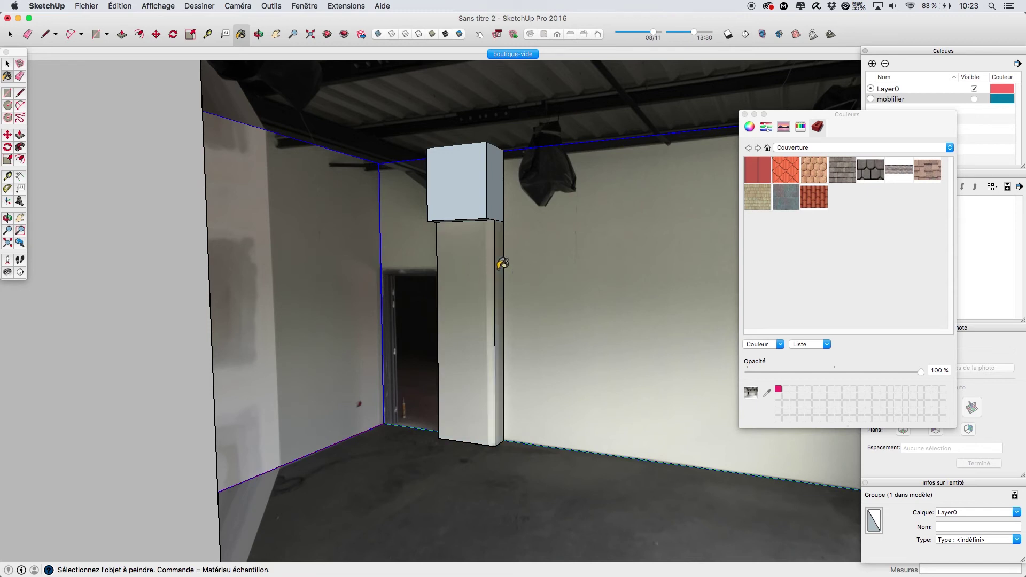
left_click(491, 184)
left_click(475, 191)
Step: Reposition the photo texture on the front face of the pillar's shaft, shifting and stretching it until plain wall fills the face
scroll(476, 184, "up", 6)
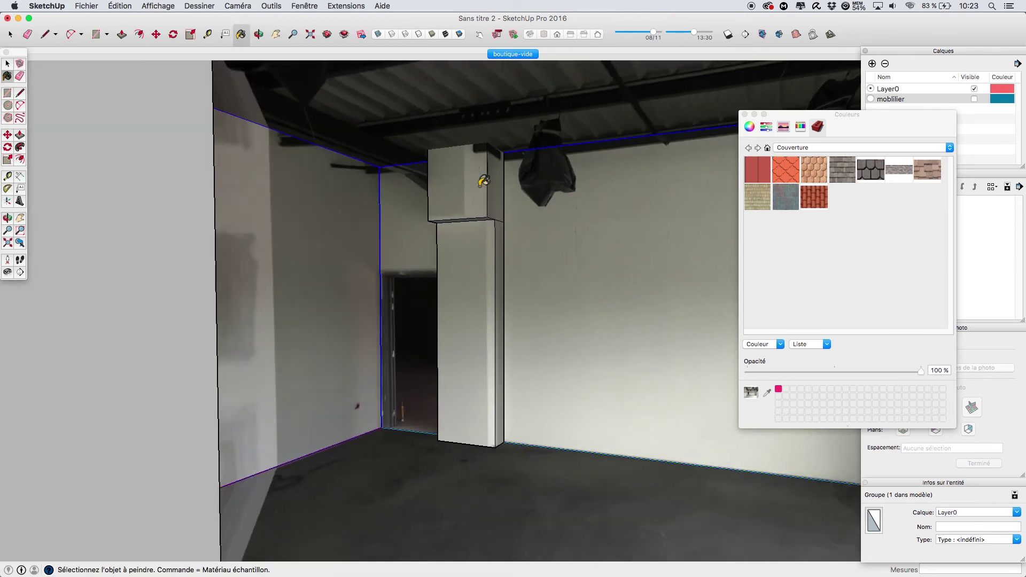
key("space")
left_click(470, 279)
right_click(471, 316)
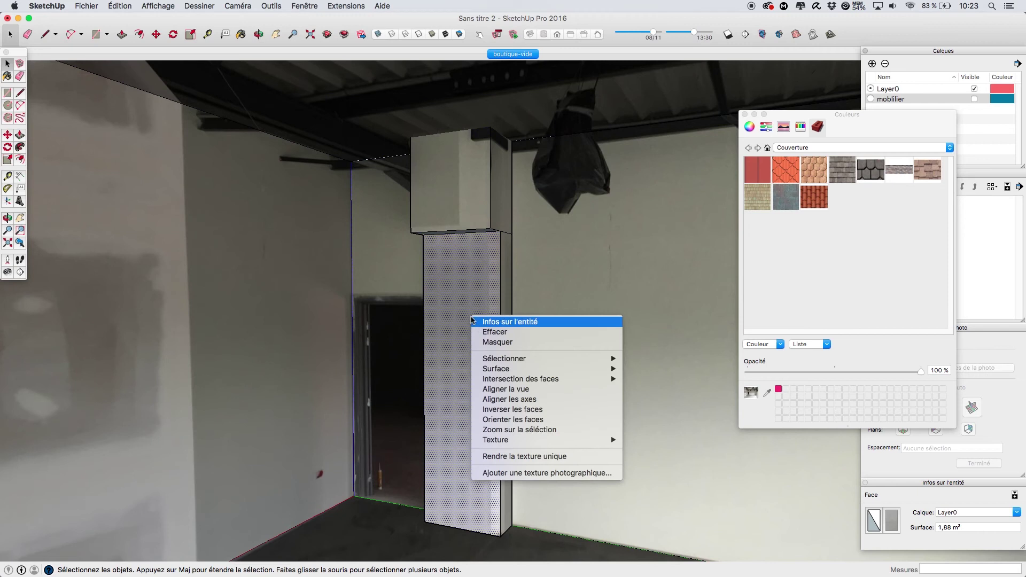
mouse_move(566, 442)
left_click(654, 439)
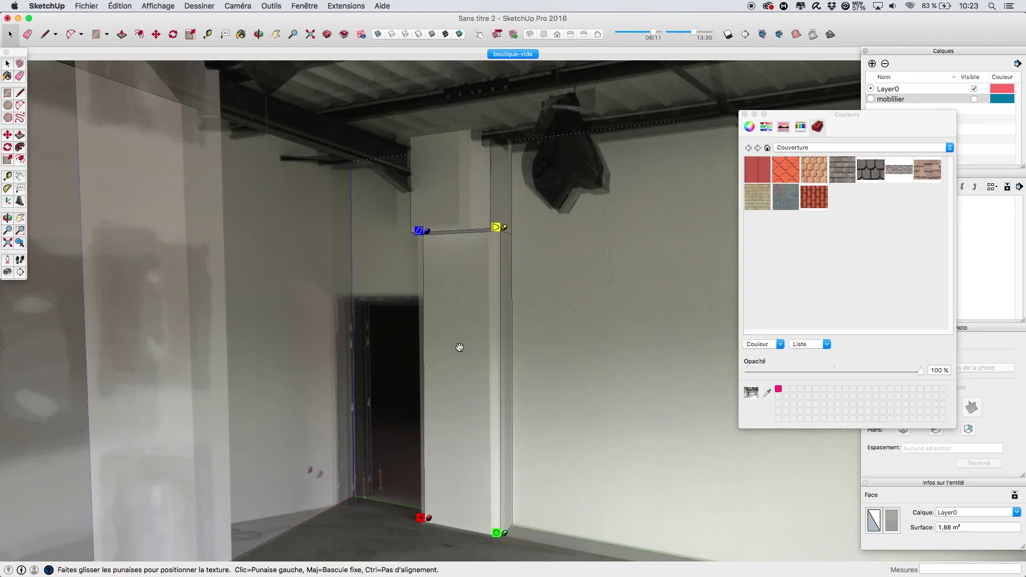
left_click_drag(469, 349, 477, 349)
middle_click_drag(481, 361, 550, 309)
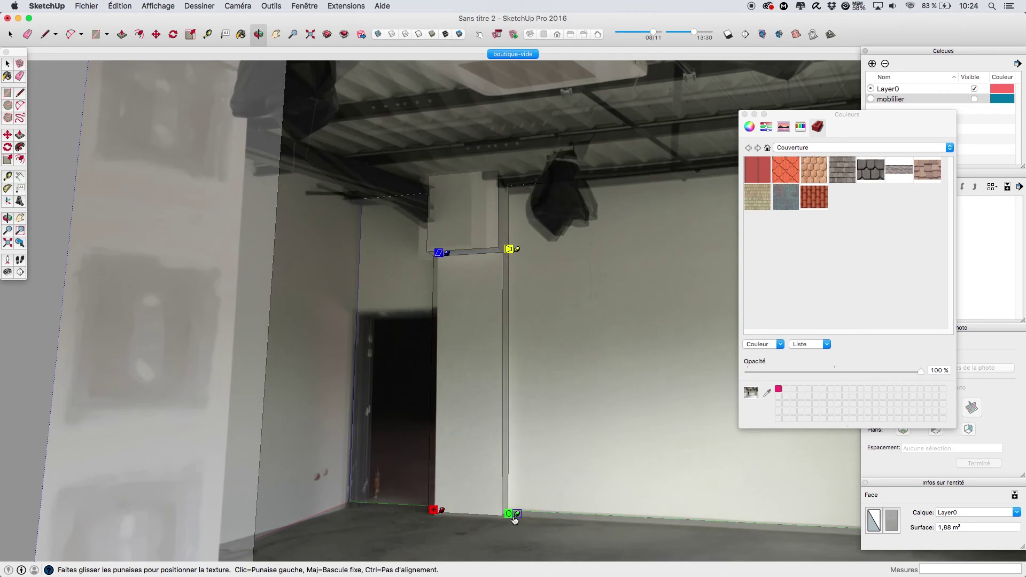
left_click_drag(515, 516, 531, 518)
left_click_drag(455, 390, 448, 389)
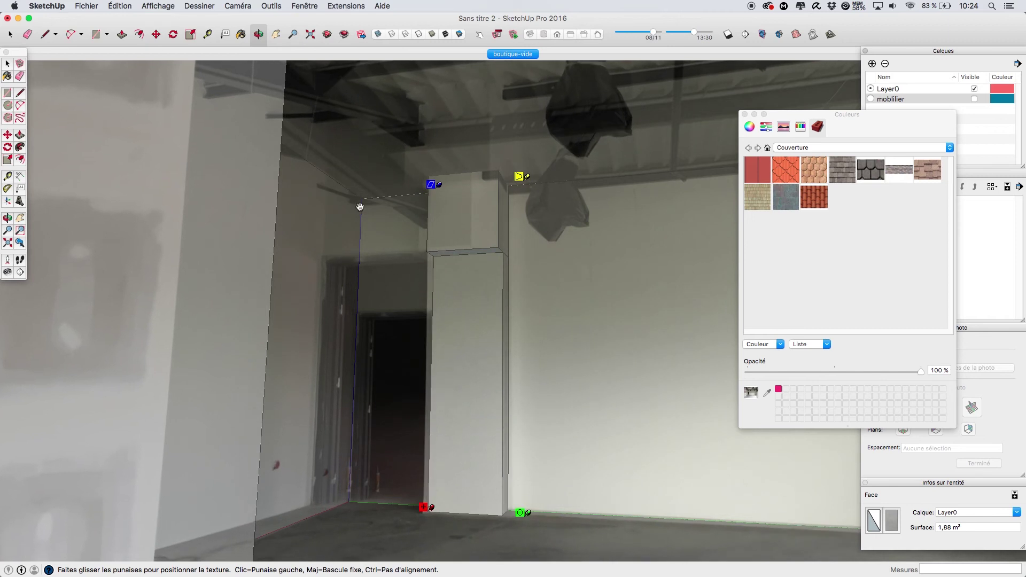
left_click(400, 238)
left_click(604, 293)
Step: Sample the repositioned texture from the shaft's front and paint it onto the upper block's faces and the shaft's side
left_click(483, 221)
right_click(483, 224)
left_click(469, 308)
left_click(470, 307)
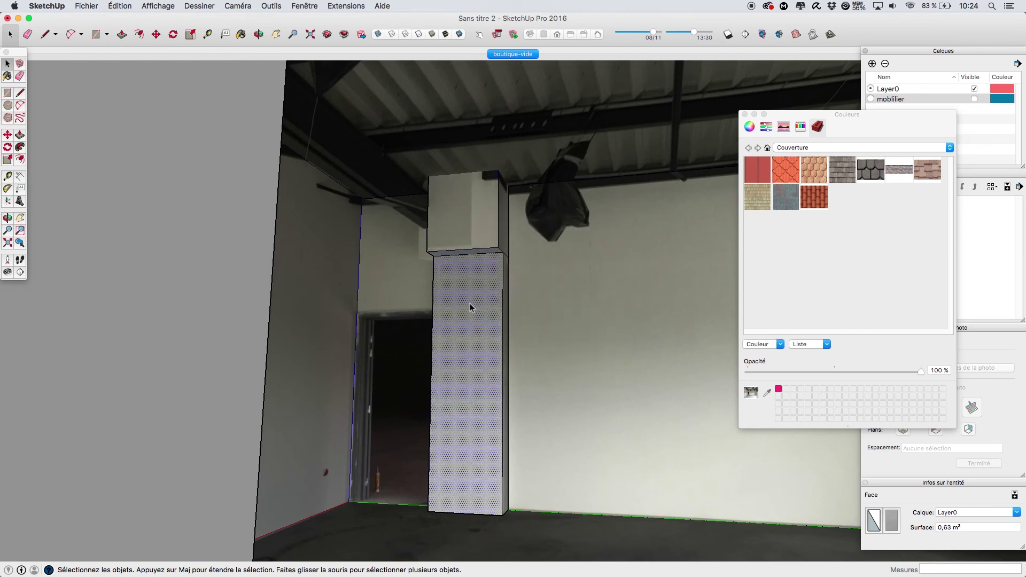
left_click(7, 76)
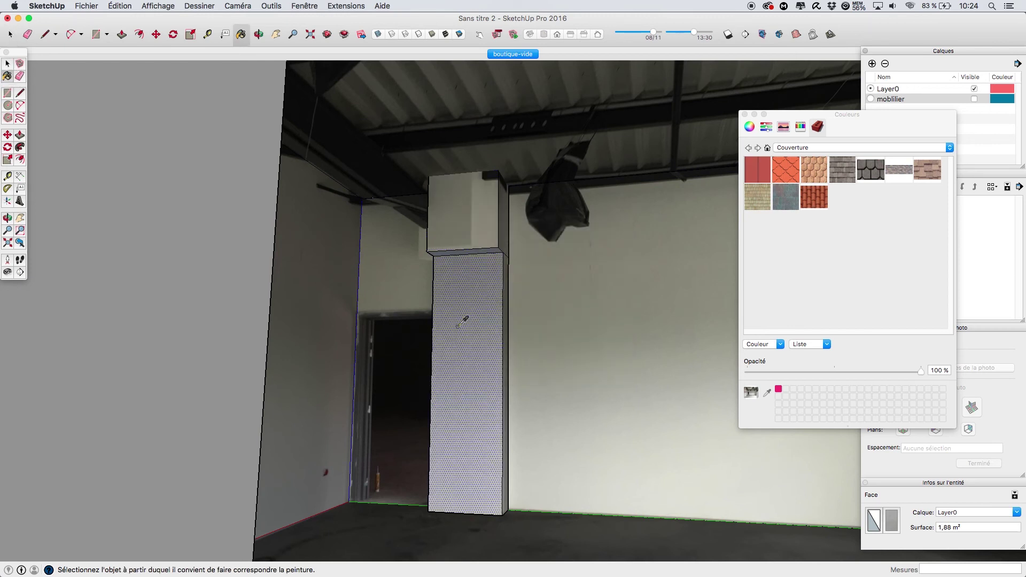
left_click(458, 213)
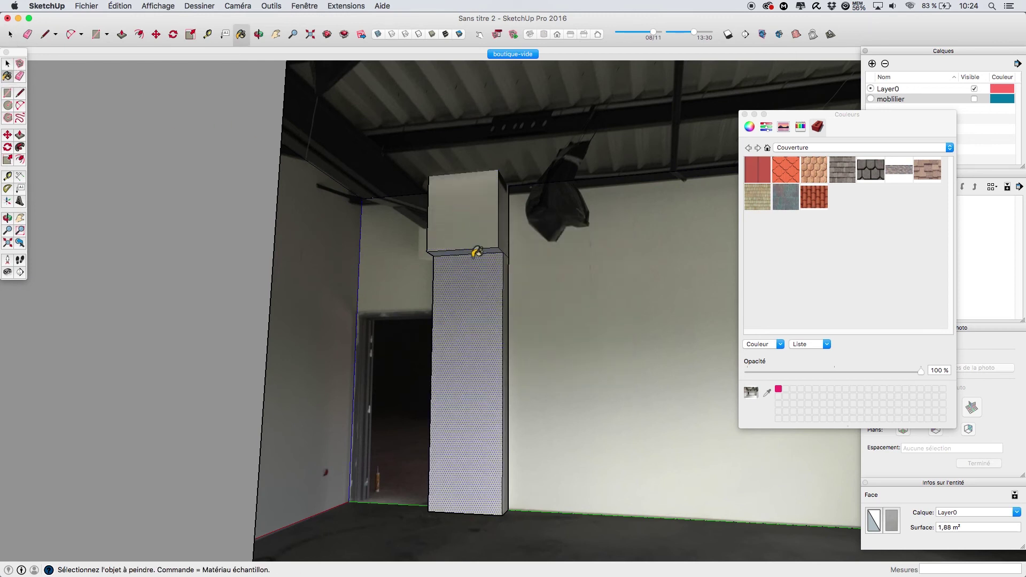
middle_click_drag(465, 247, 517, 214)
left_click(502, 211)
left_click(506, 265)
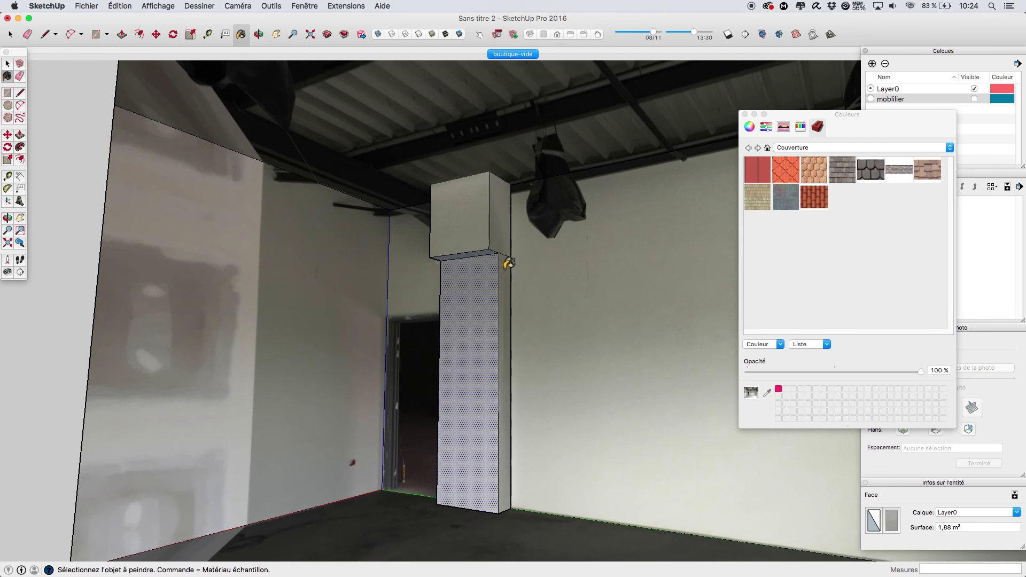
Step: Paint the partition block's faces with the texture sampled from the pillar
middle_click_drag(407, 260, 326, 309)
scroll(316, 314, "down", 5)
left_click(313, 316)
middle_click_drag(518, 299, 388, 269)
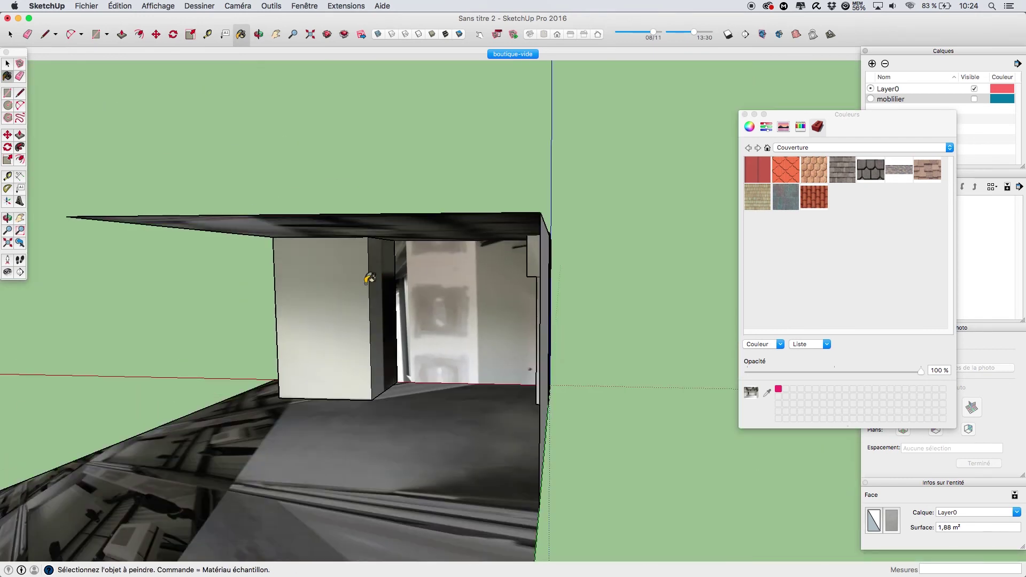
scroll(363, 279, "up", 3)
left_click(385, 281)
Step: In the matched photo scene, draw a rectangle on the floor near the back wall and extrude it upward about 1.13 m
left_click(508, 54)
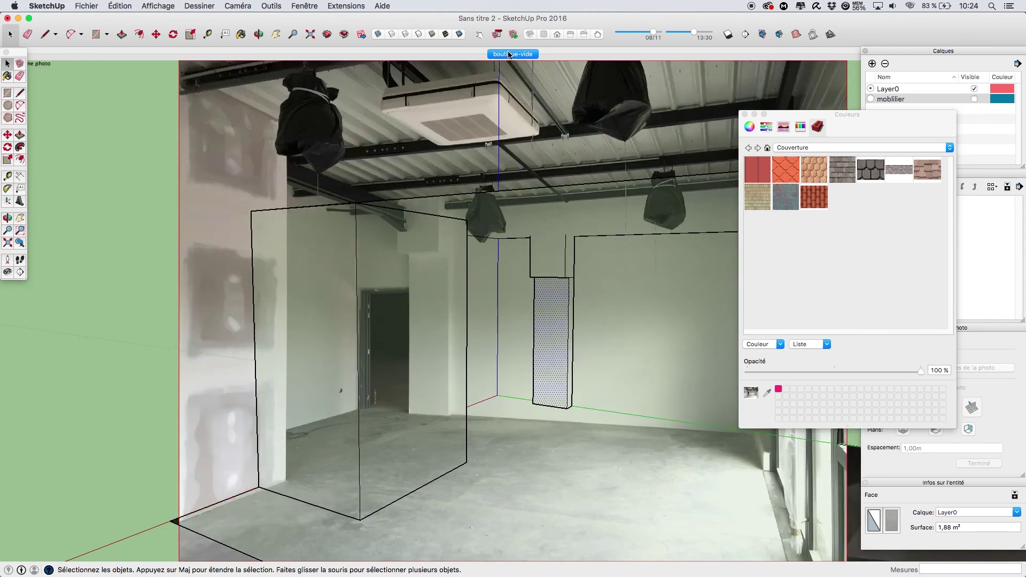
key("r")
left_click(539, 421)
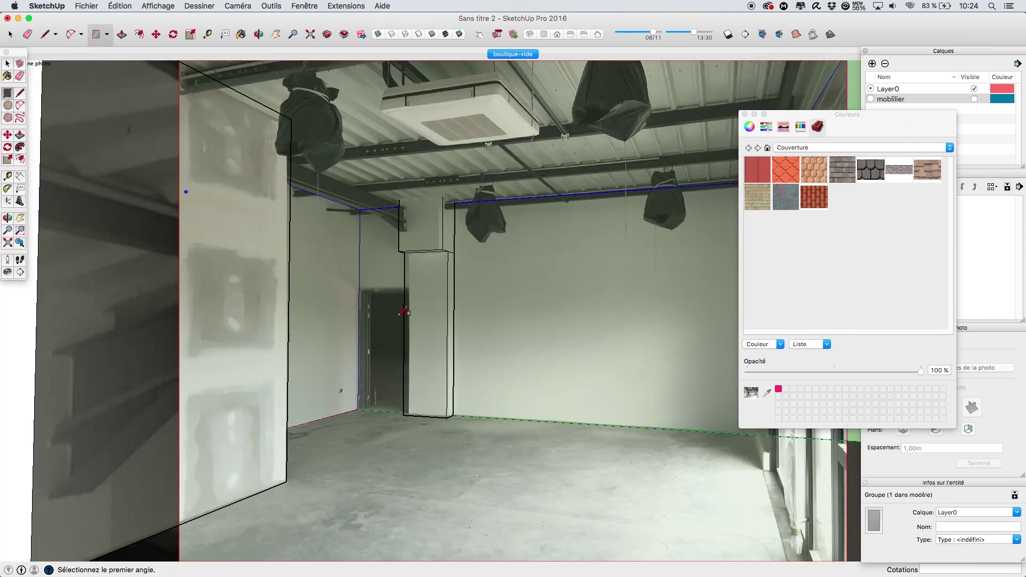
left_click(700, 367)
key("p")
left_click(568, 397)
left_click(555, 414)
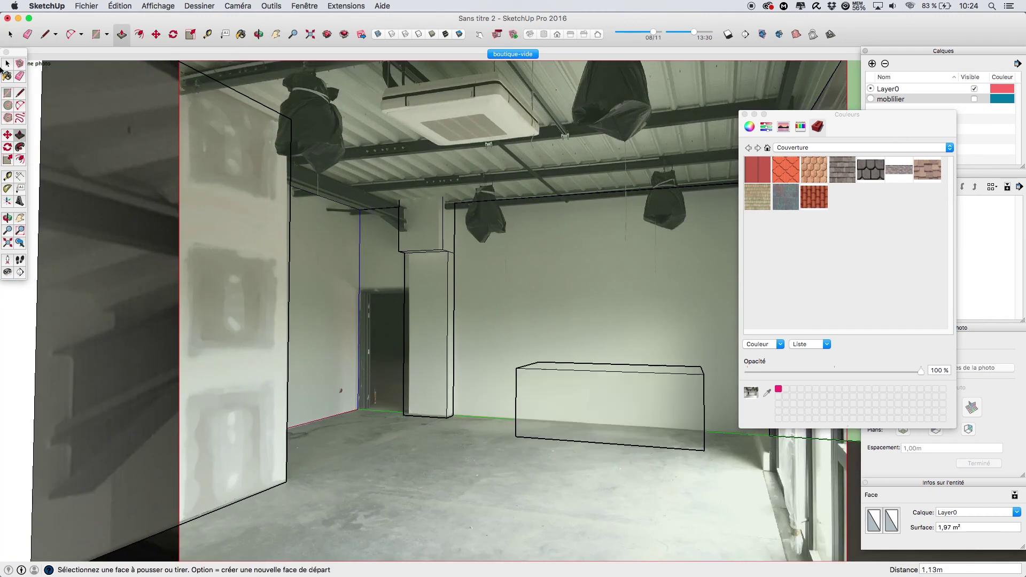
Step: Draw a narrow rectangle along the back edge of the new counter's top and extrude it upward into a back panel
key("r")
left_click(537, 363)
scroll(703, 369, "up", 3)
middle_click_drag(703, 369, 678, 385)
left_click(698, 380)
key("p")
left_click(526, 362)
left_click(535, 232)
Step: Offset the back panel's front face inward to form a thin frame, and offset the resulting inner face again into a smaller central rectangle
left_click(19, 159)
left_click(515, 285)
left_click(450, 245)
left_click(486, 262)
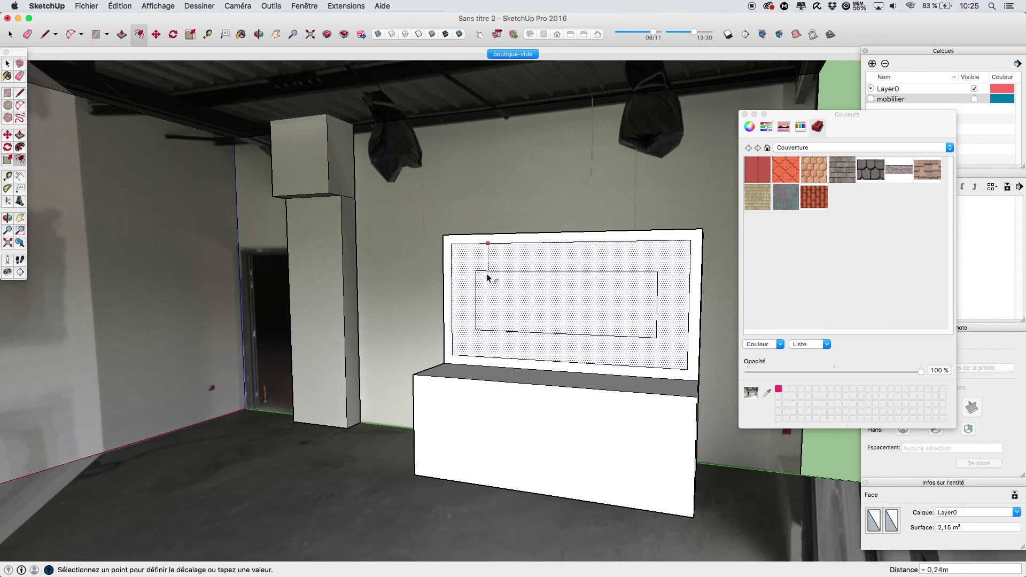
left_click(487, 277)
Step: Push the face between the frame and the central rectangle back through the panel's depth, leaving a central block
left_click(19, 136)
middle_click_drag(700, 289, 657, 301)
left_click(657, 299)
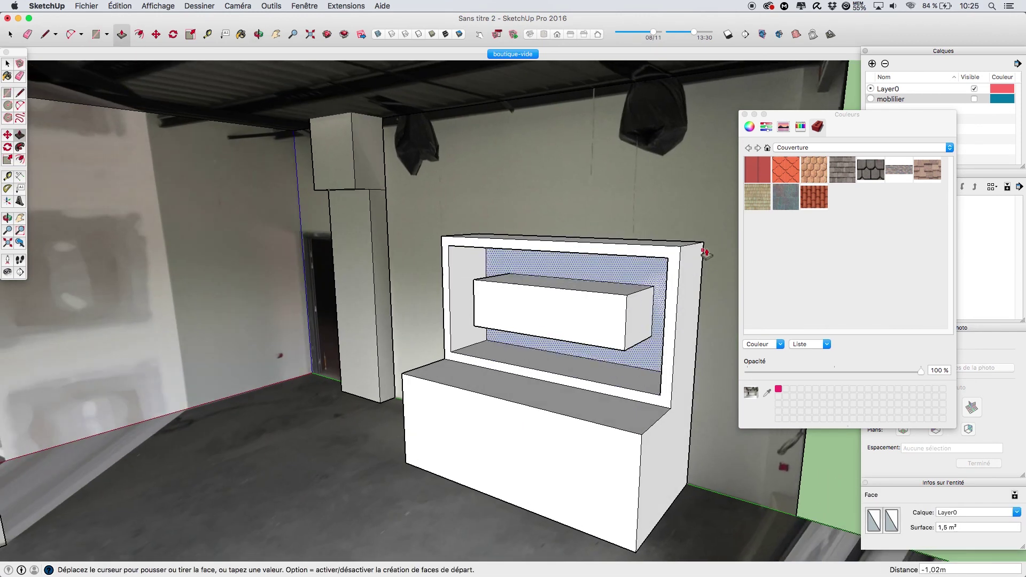
left_click(705, 251)
Step: Offset the central block's front face inward and push the inner face back about 0.57 m to hollow it out
middle_click_drag(587, 334, 598, 323)
scroll(459, 258, "up", 3)
left_click(19, 160)
left_click(613, 300)
left_click(614, 311)
left_click(20, 135)
left_click(604, 331)
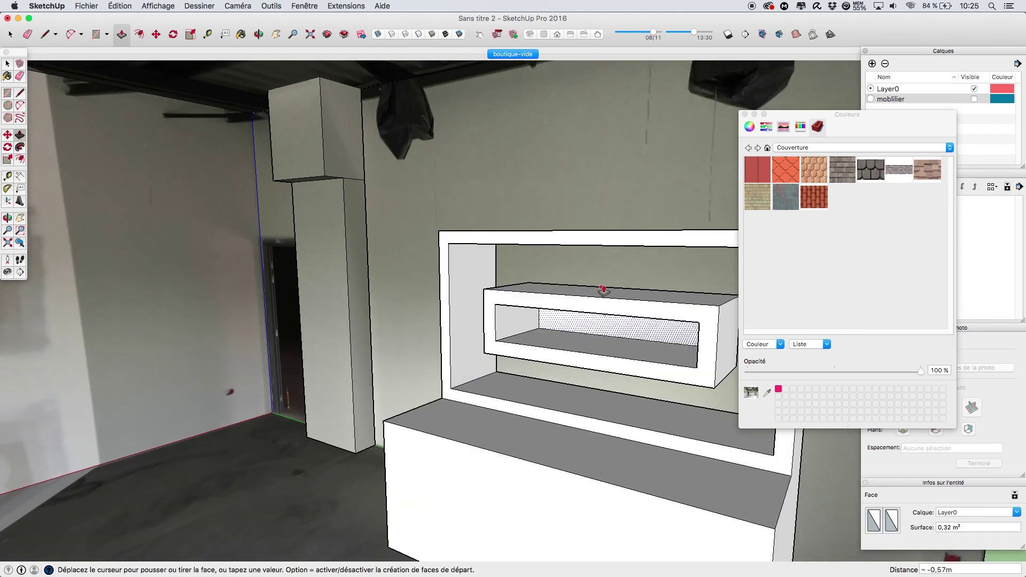
left_click(604, 291)
Step: Inspect the counter and its hollowed shelving from several angles and go back to the boutique-vide photo scene
middle_click_drag(516, 323, 569, 319)
scroll(564, 318, "down", 3)
middle_click_drag(639, 321, 137, 312)
left_click(596, 322)
left_click(476, 309)
middle_click_drag(475, 308, 876, 320)
middle_click_drag(480, 332, 531, 283)
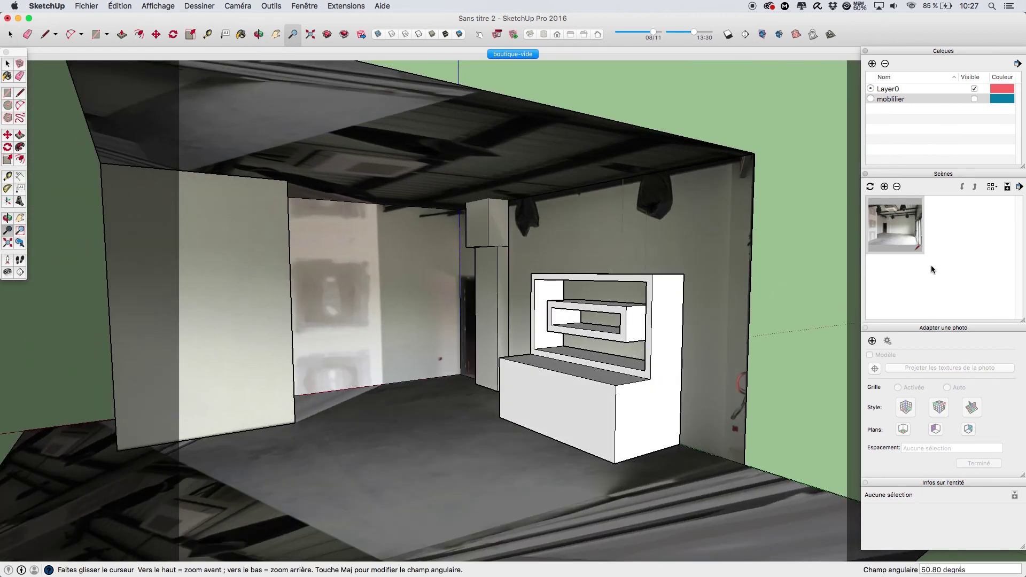
left_click(889, 229)
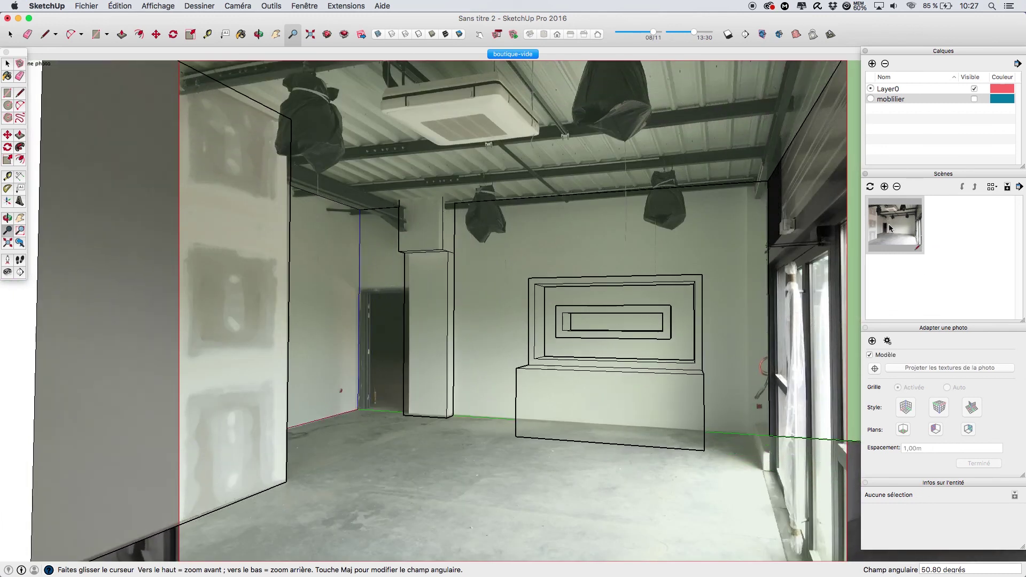
Step: In the model info's Animation settings, make sure transitions between scenes are enabled and close the dialog
left_click(355, 6)
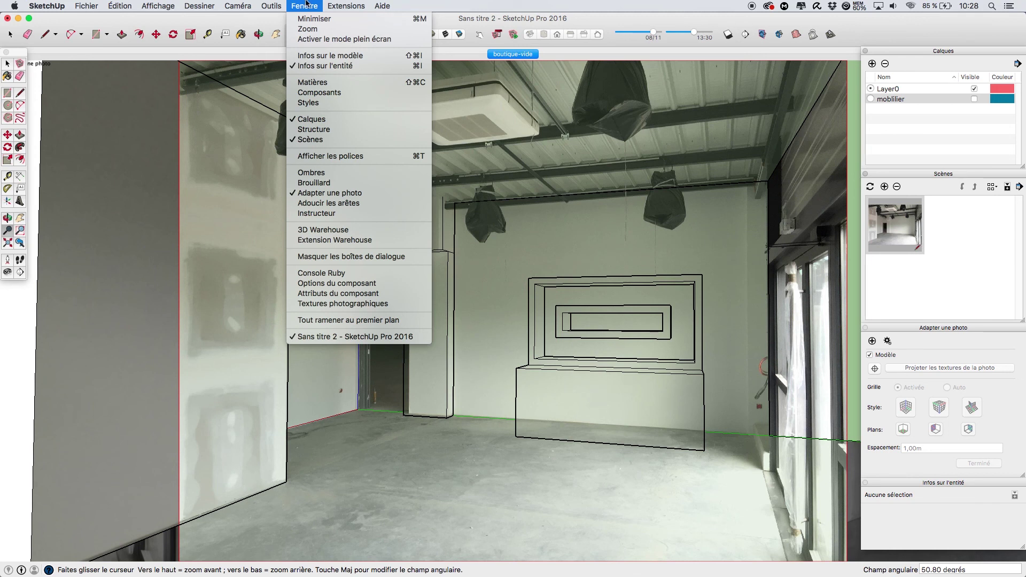
left_click(338, 56)
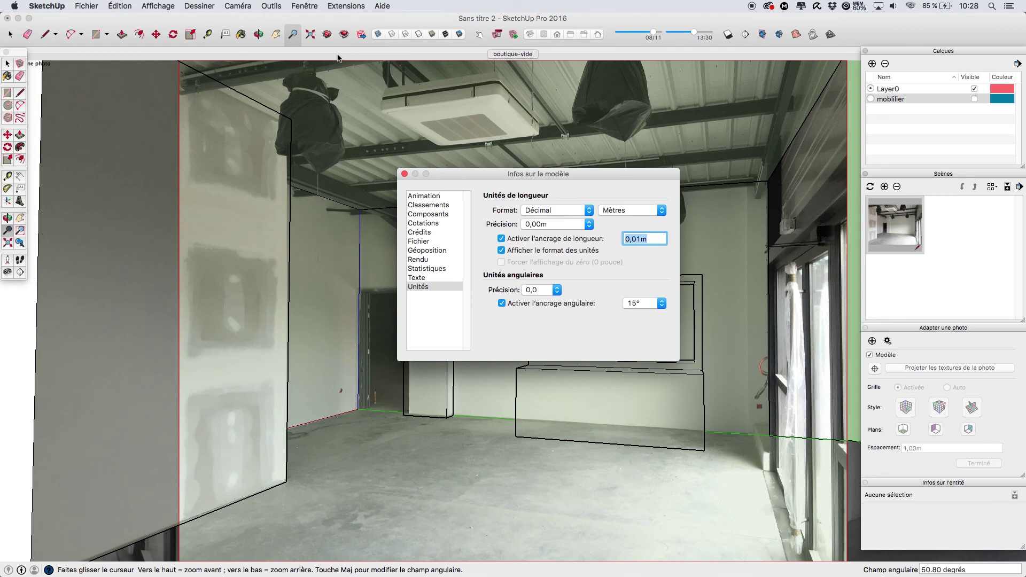
left_click(429, 196)
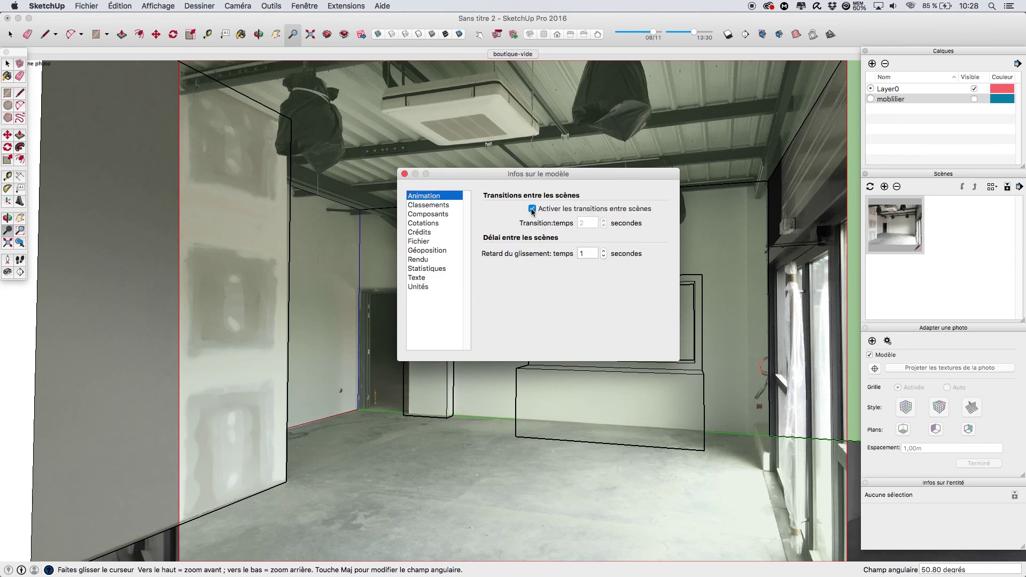
left_click(404, 175)
Step: Add a second scene showing the whole room model from outside, and switch back to the boutique-vide photo scene
middle_click_drag(440, 309, 481, 267)
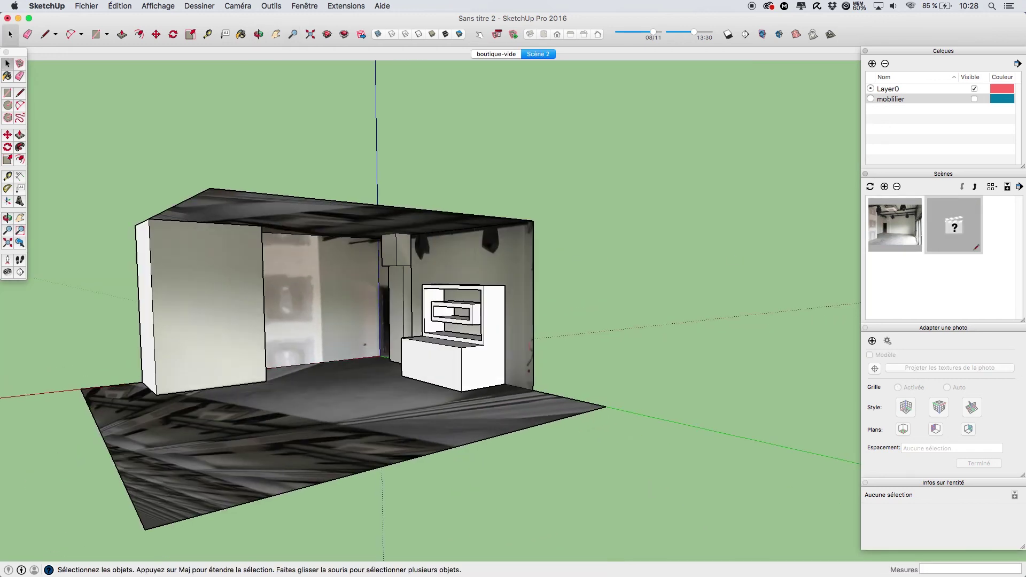
double_click(908, 230)
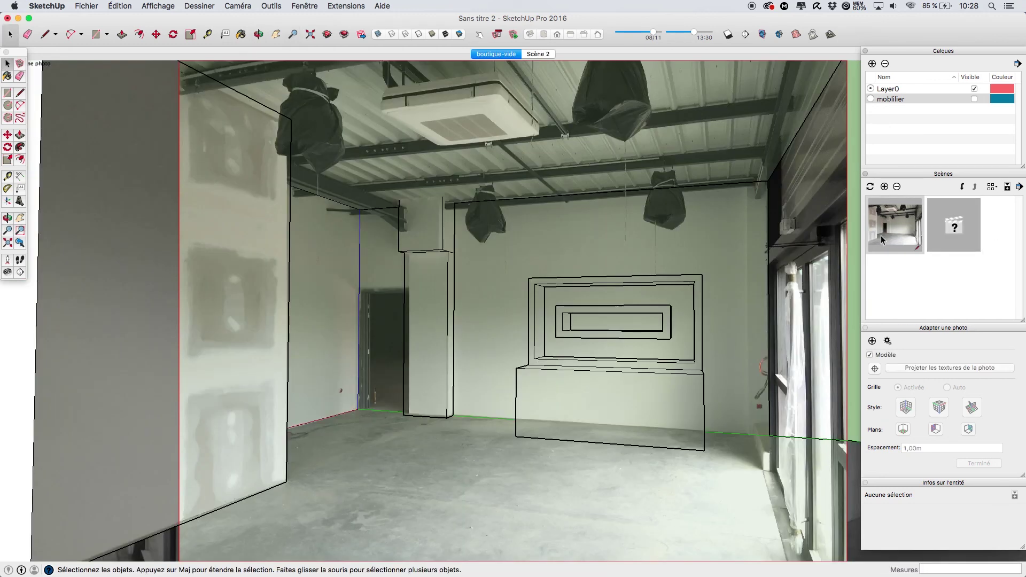